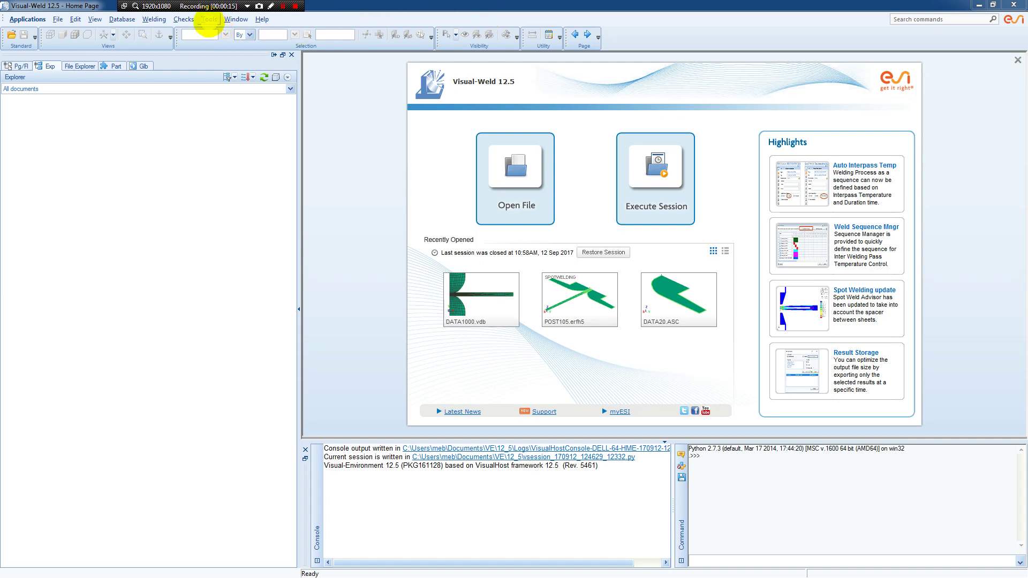
Accept the solver settings with English language and the default SYSWELD 2016.5 solver path.
click(208, 20)
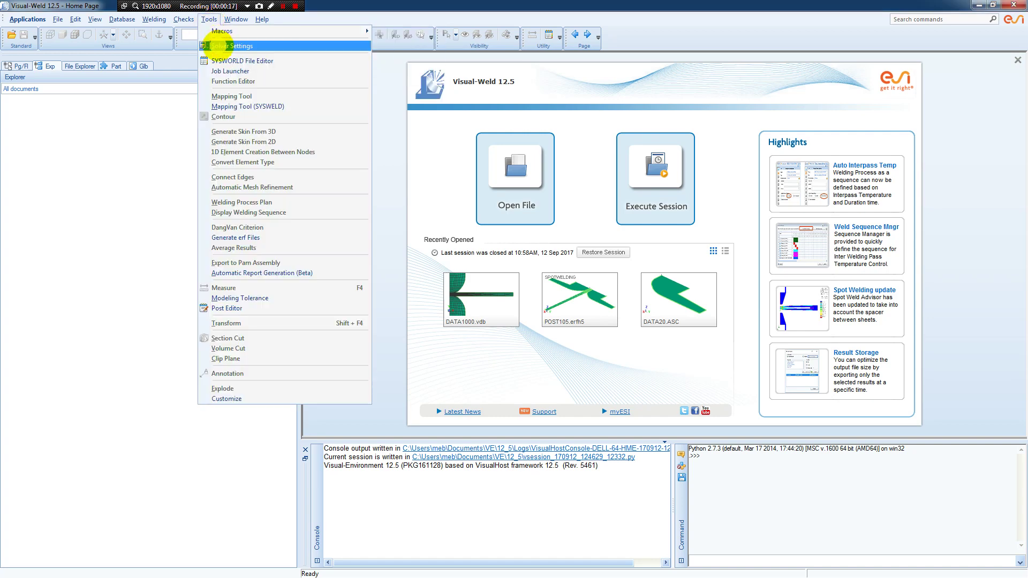
click(218, 46)
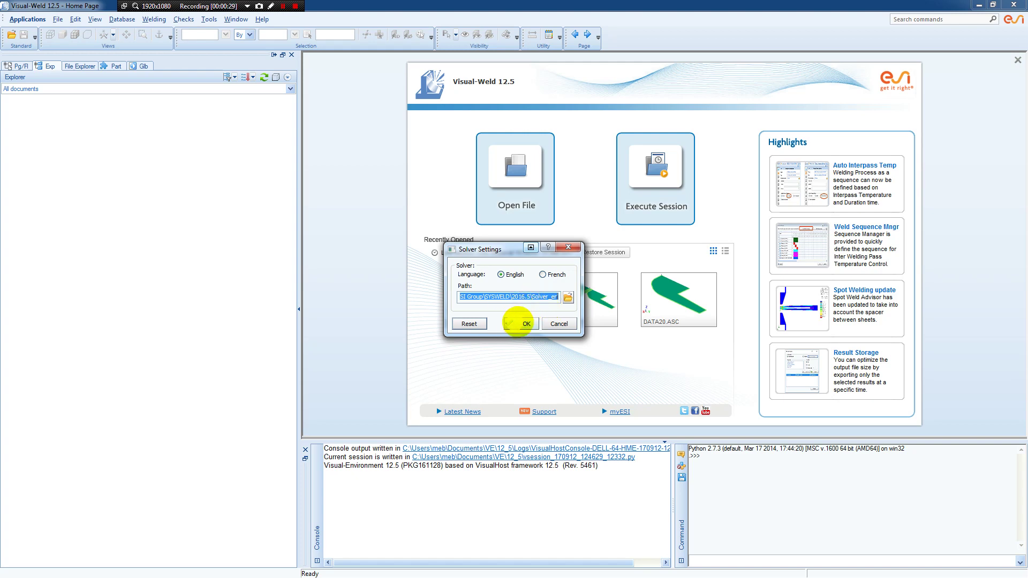
click(524, 323)
click(204, 18)
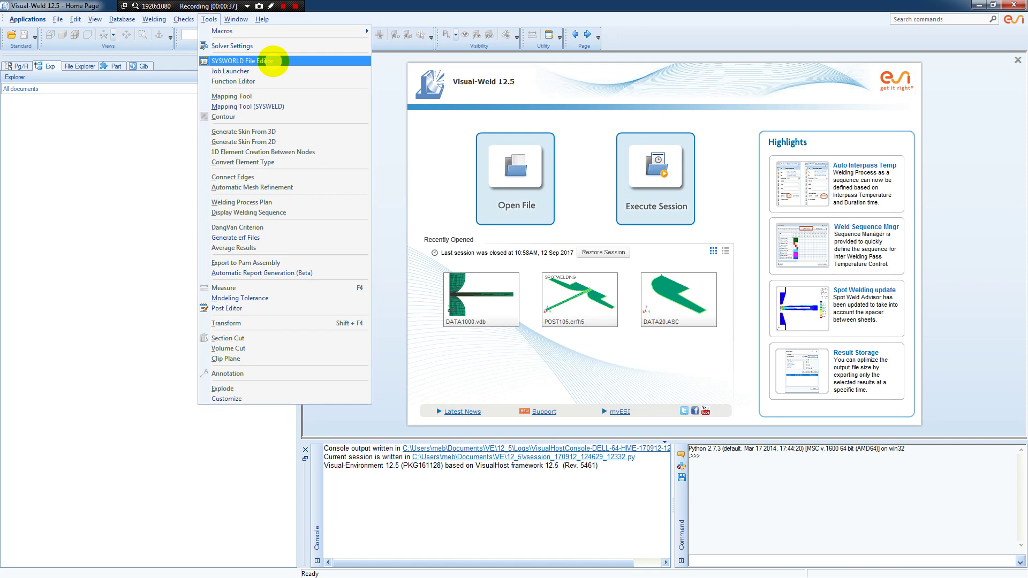
Enable multi-processor solving on 8 of 32 processors in the Job Launcher, then close it.
click(265, 70)
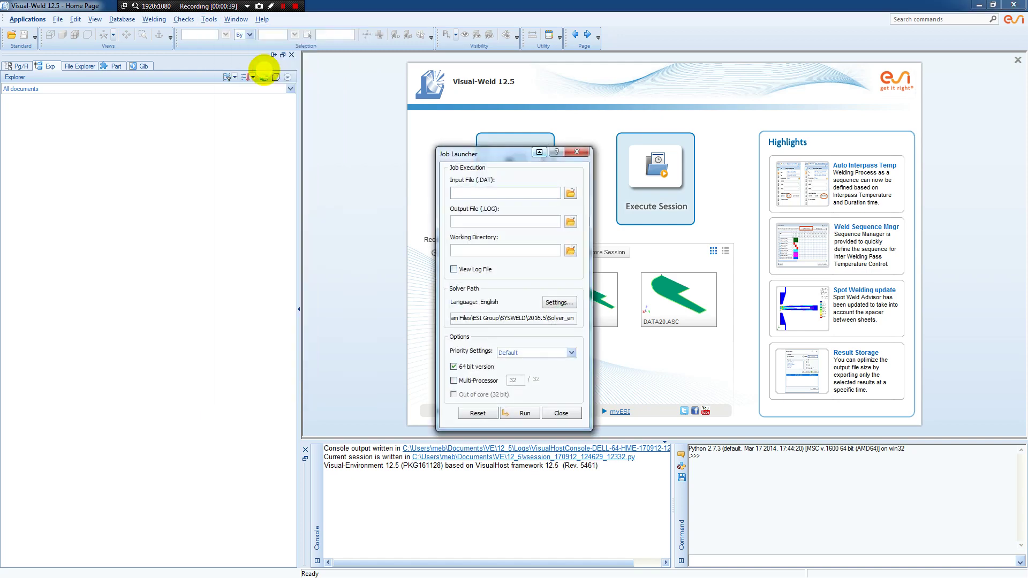
click(453, 380)
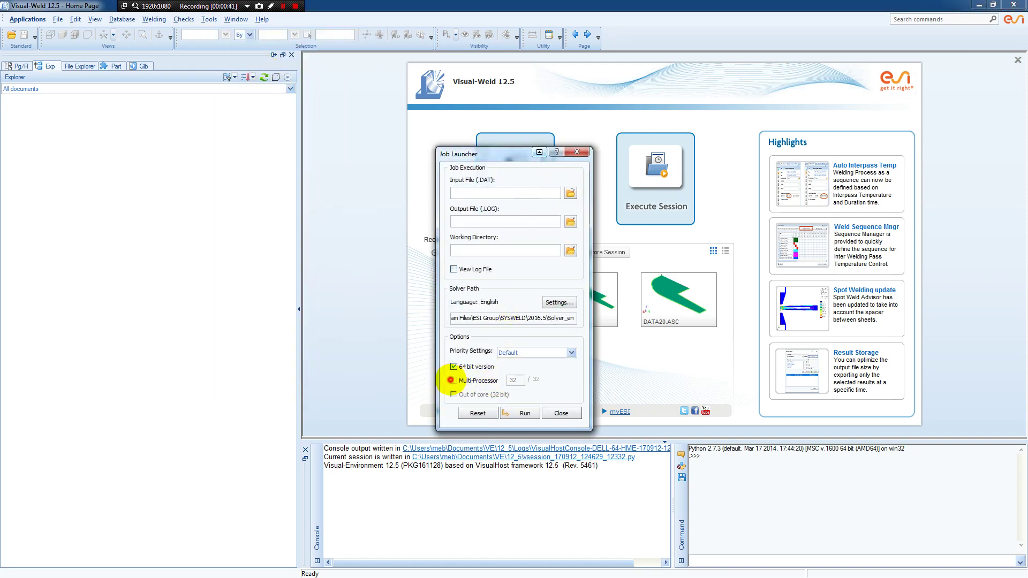
double_click(514, 380)
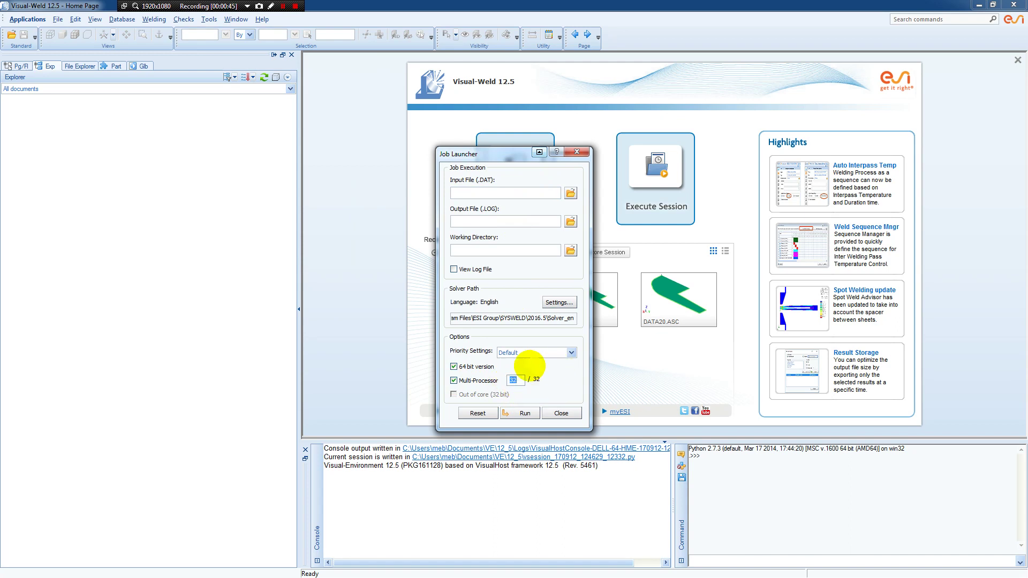
text(8)
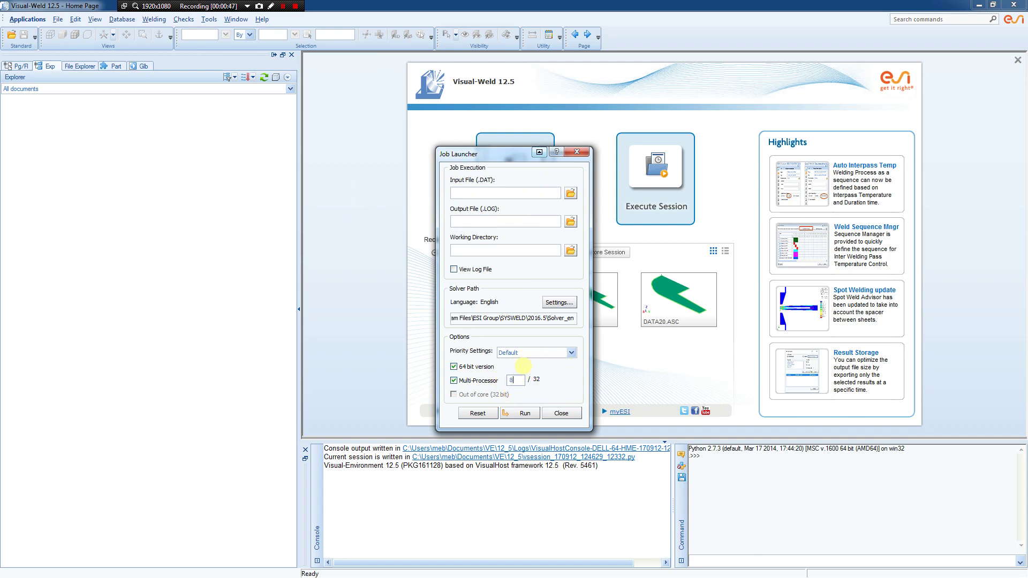
click(561, 414)
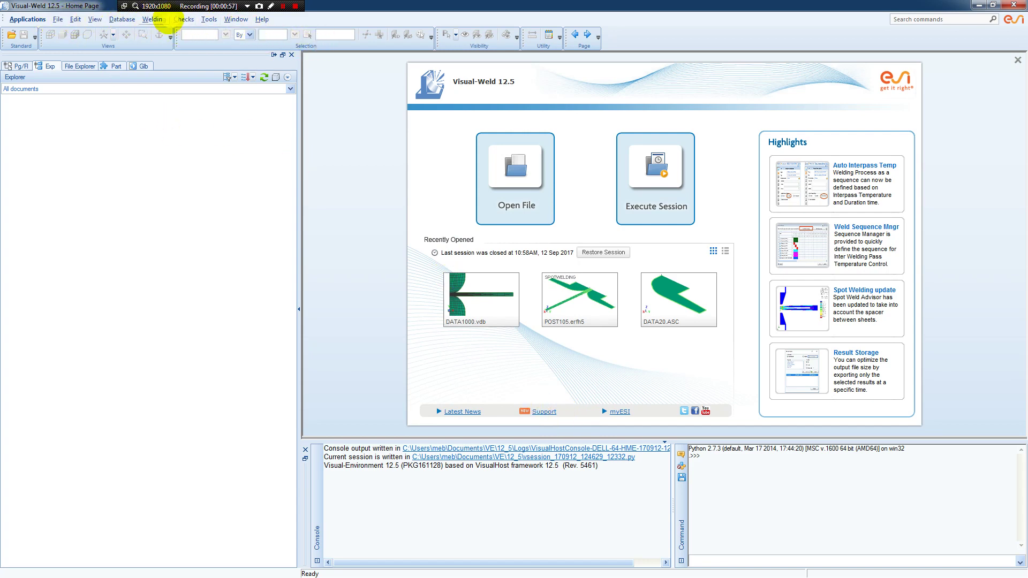
In Spot Weld Mesh, set the working directory to E:\2017-SW.
click(154, 20)
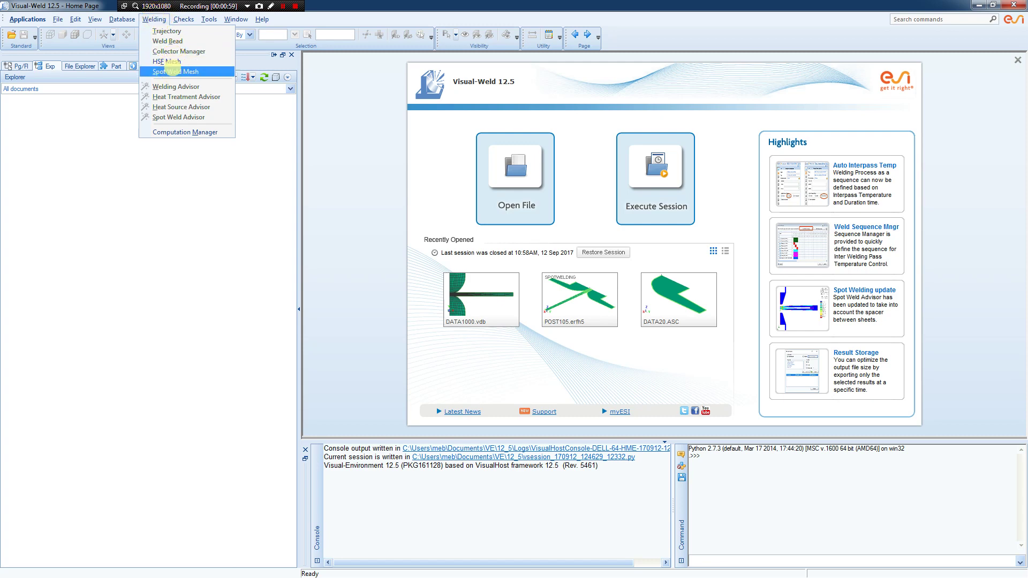
click(168, 72)
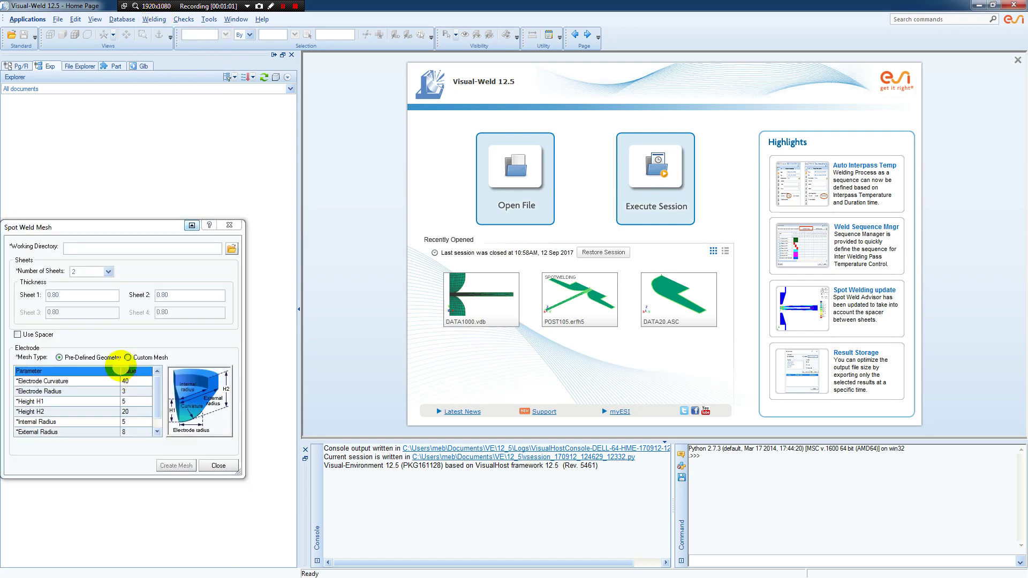
click(231, 248)
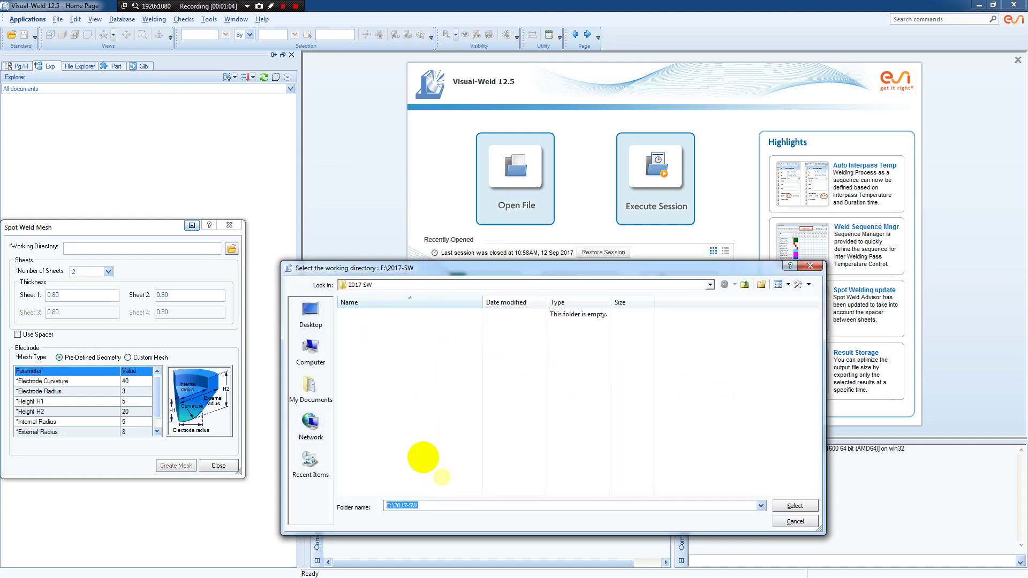
click(795, 506)
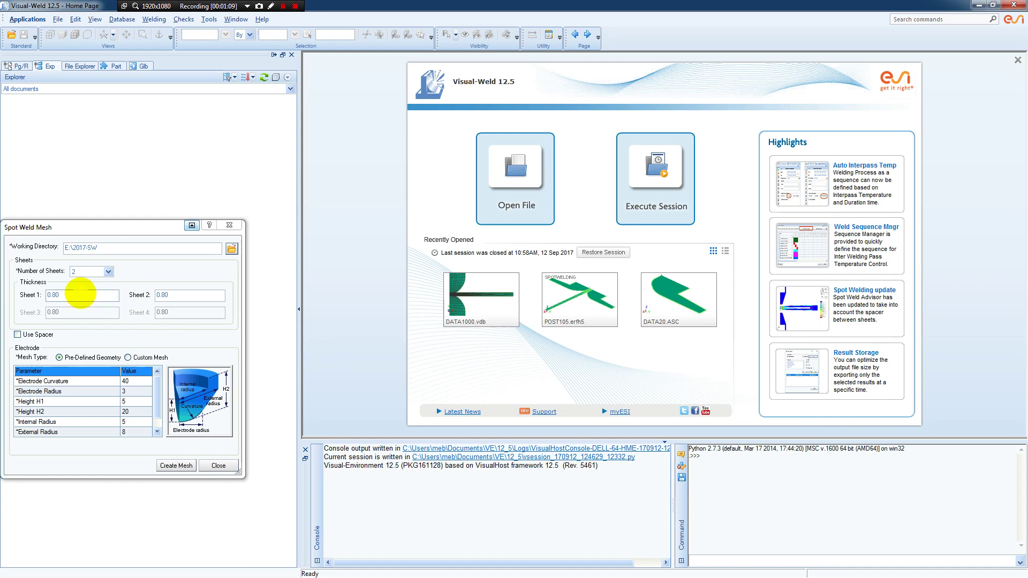
Set both Sheet 1 and Sheet 2 thickness to 1.2.
click(80, 293)
text(1.2)
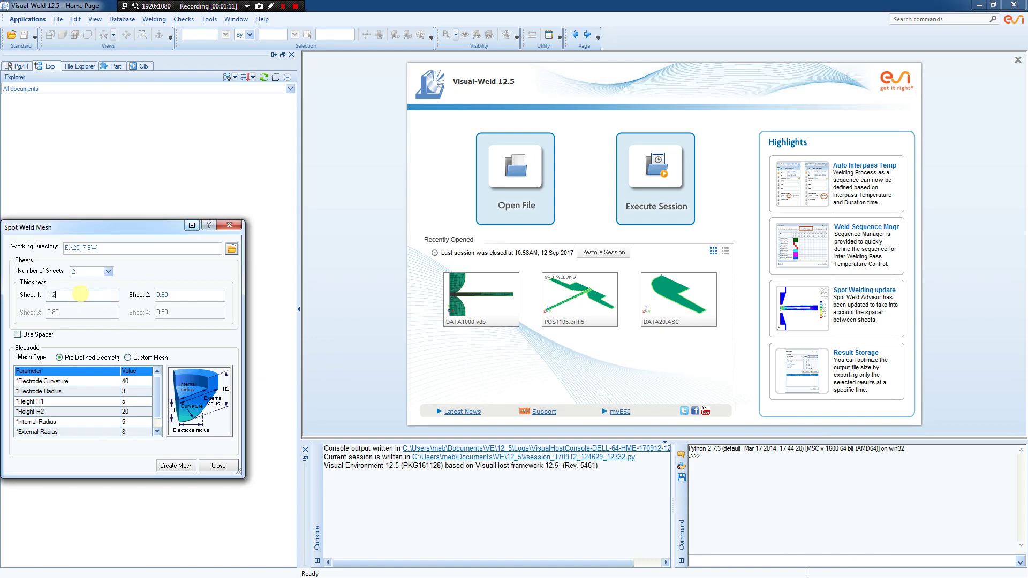
click(172, 295)
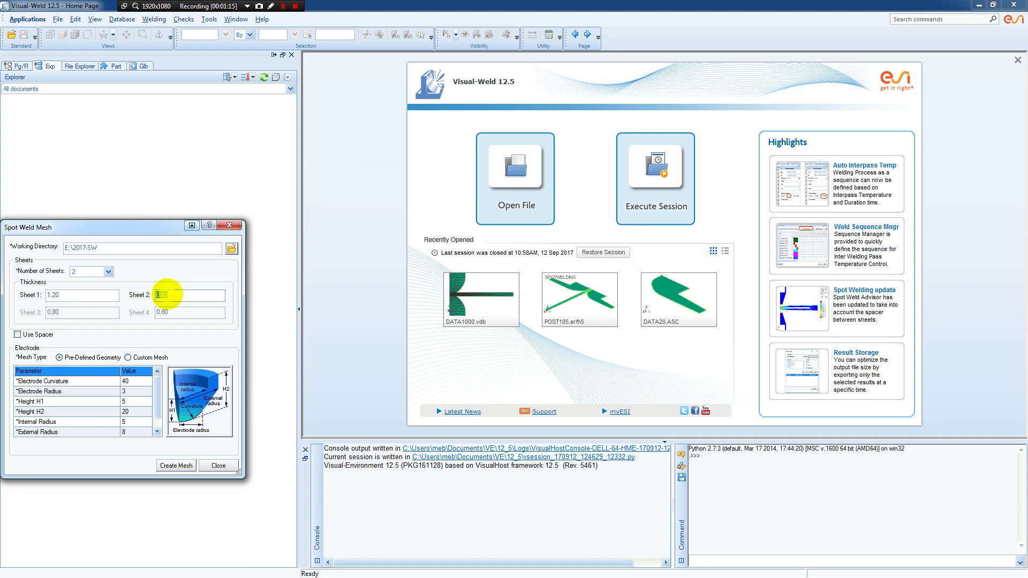
text(1.2)
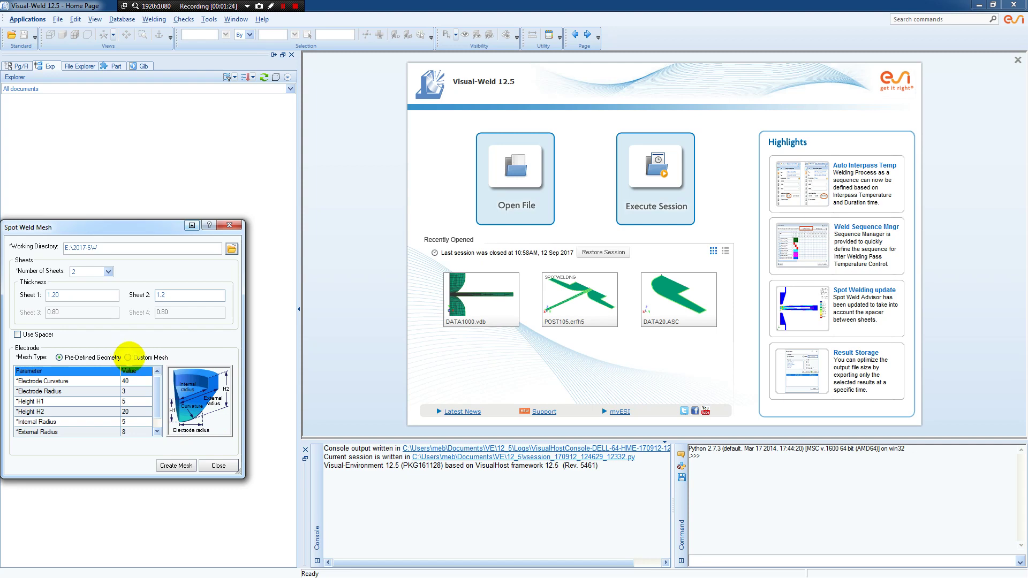
Use a custom electrode mesh loaded from F3_R2_DATA20.ASC.
click(127, 357)
click(225, 370)
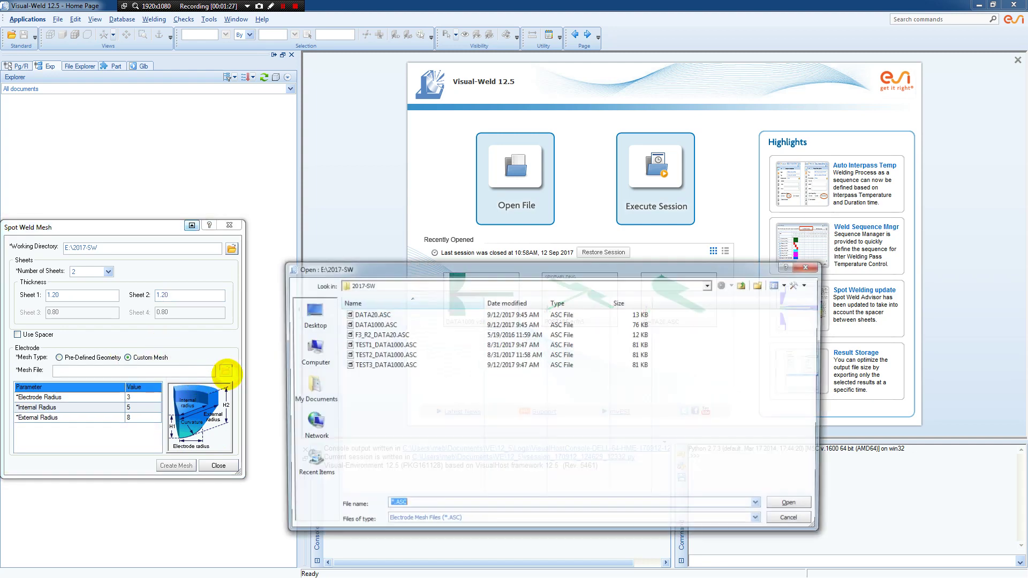
click(407, 334)
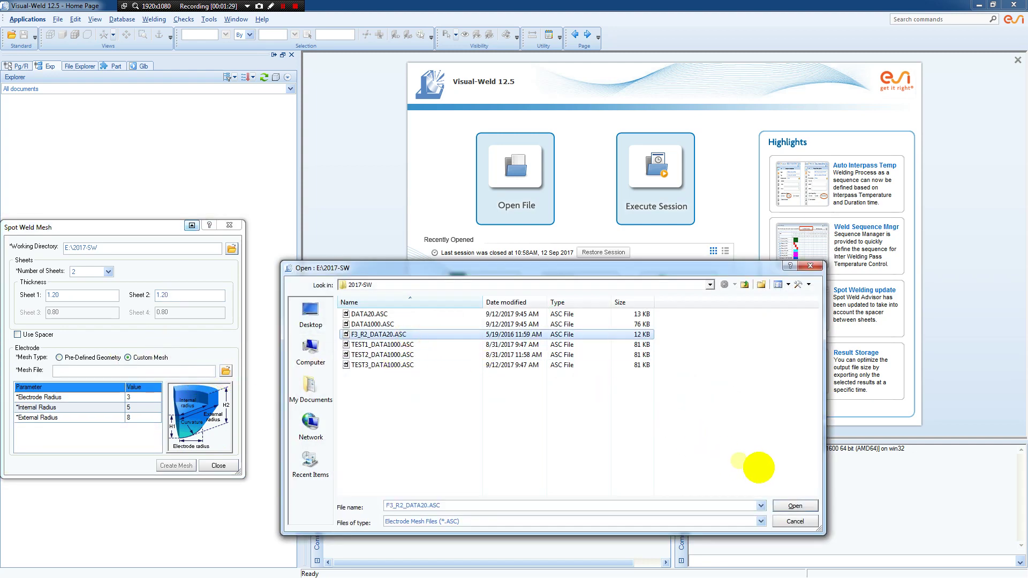
click(792, 505)
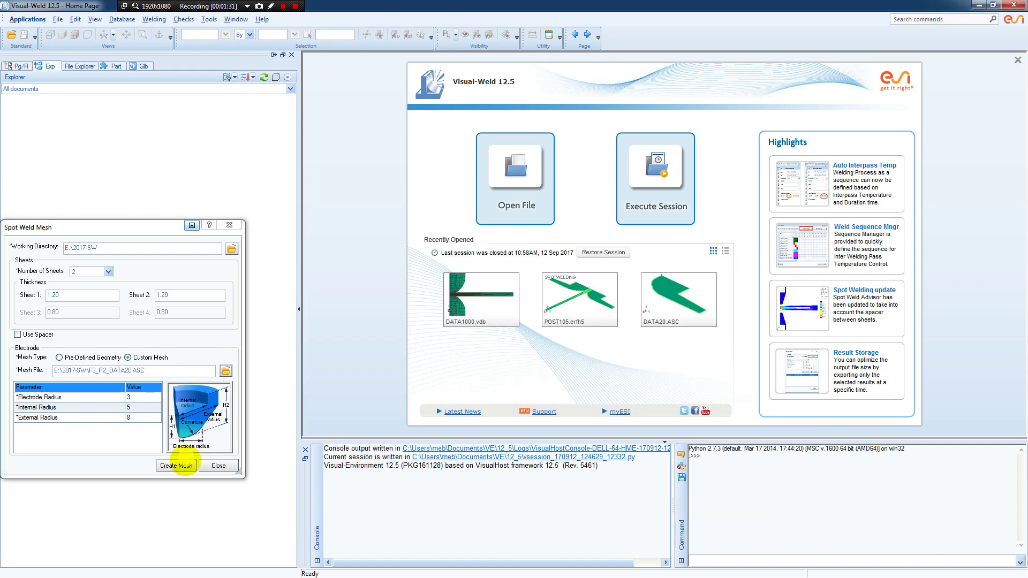
Create the mesh, let DATA1000.ASC load with 2170 entities, then close Spot Weld Mesh.
click(177, 464)
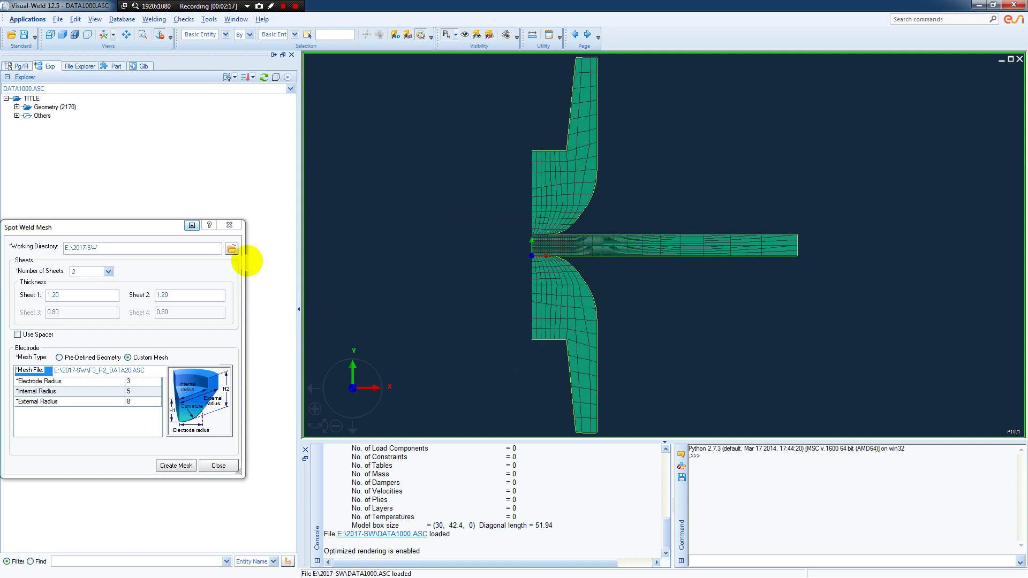
click(219, 465)
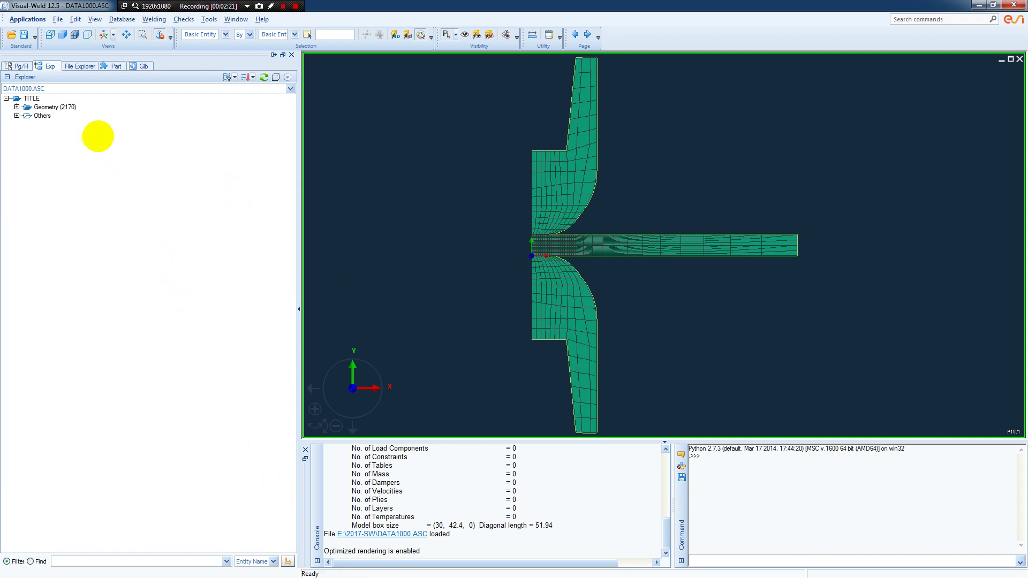
Dismiss the reopened Spot Weld Mesh setup and start the Spot Weld Advisor.
click(152, 20)
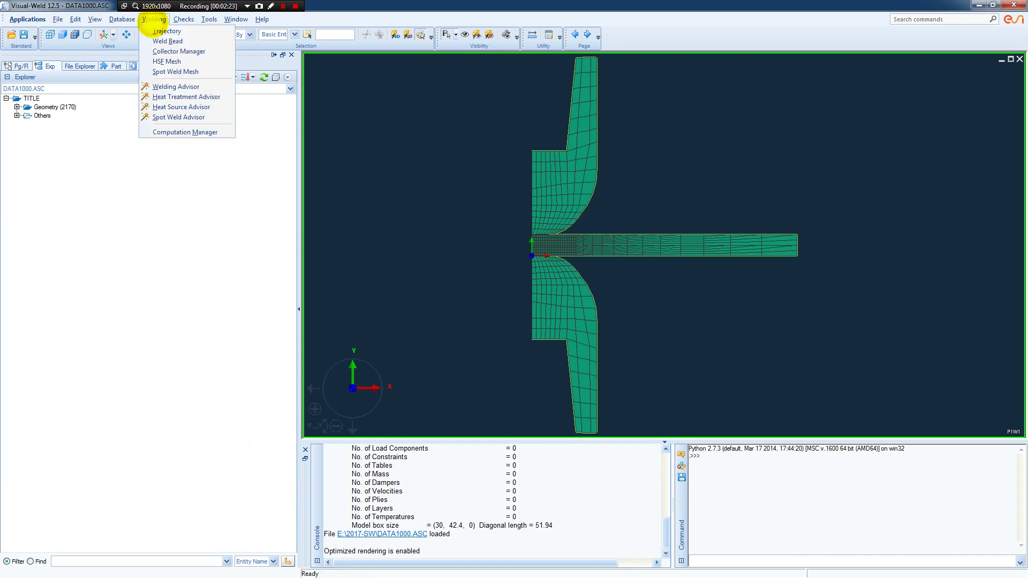
click(172, 67)
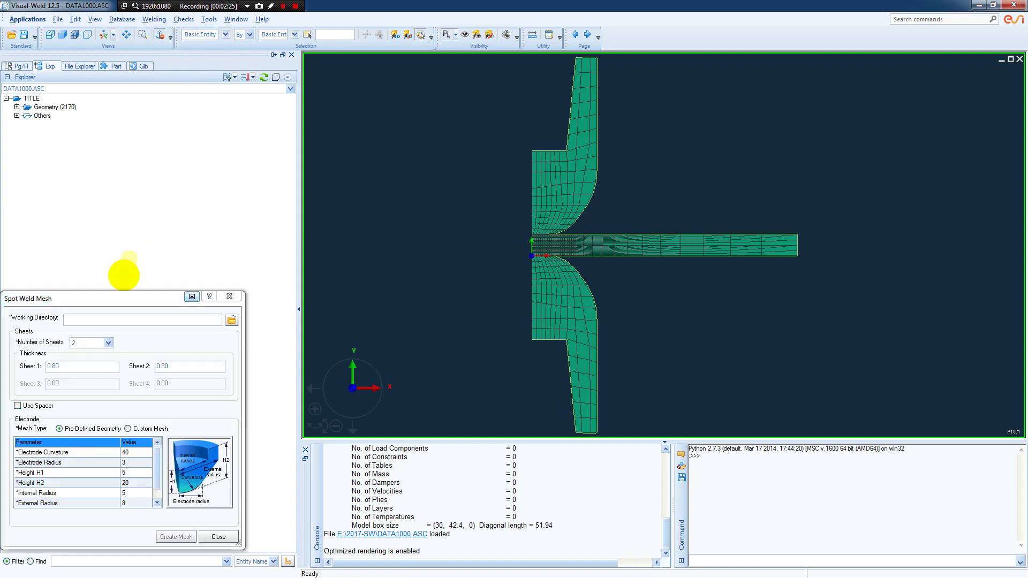
click(229, 296)
click(154, 19)
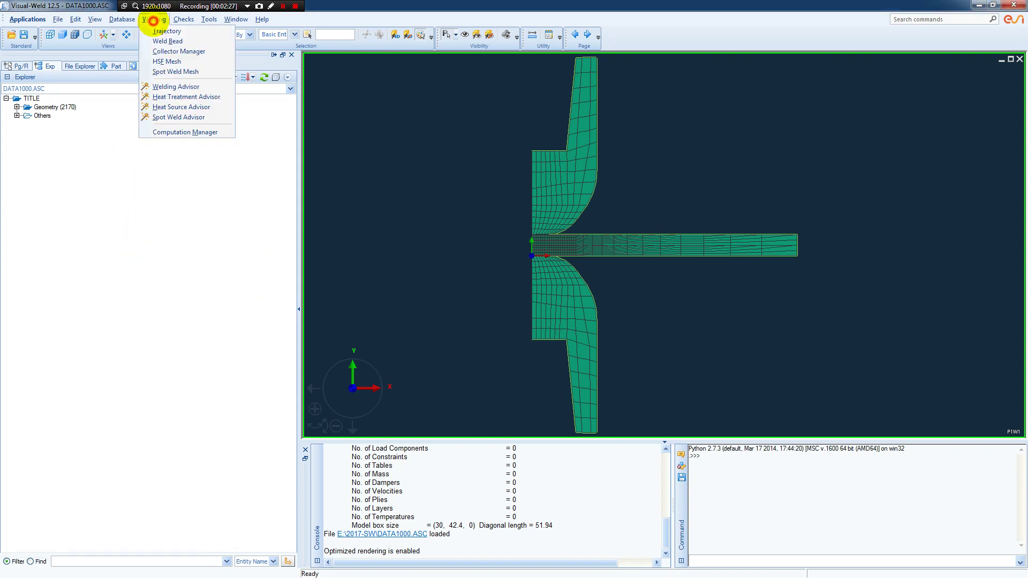
click(181, 116)
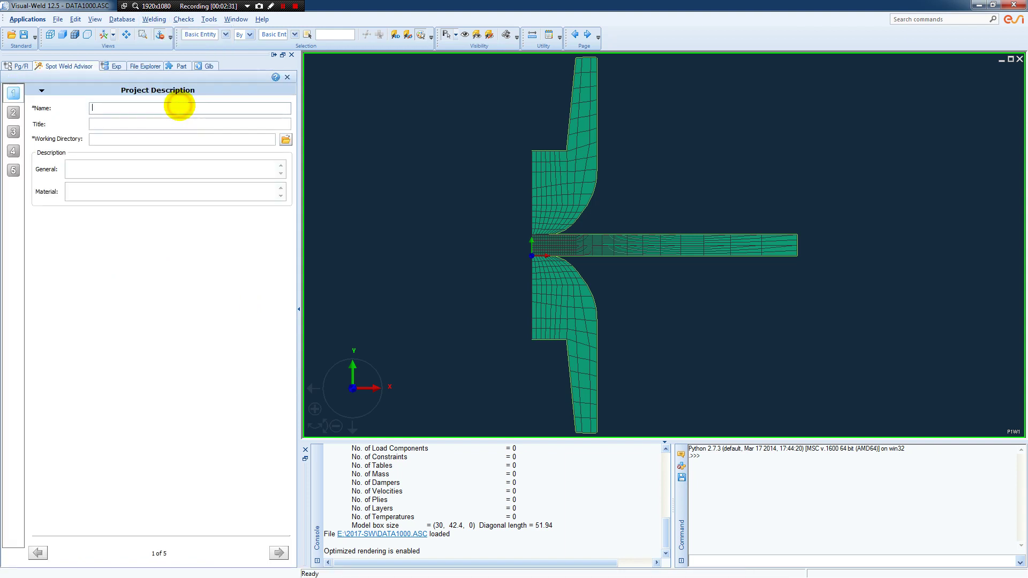
Name and title the project TEST4 in E:\2017-SW, then go to Sheet Properties.
click(180, 108)
text(TEST4)
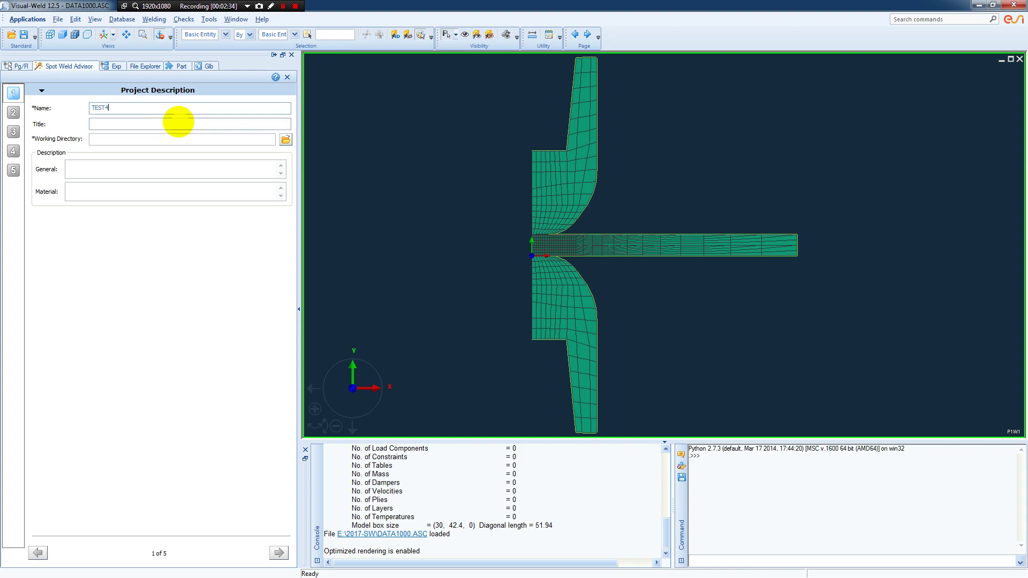
click(173, 125)
click(285, 140)
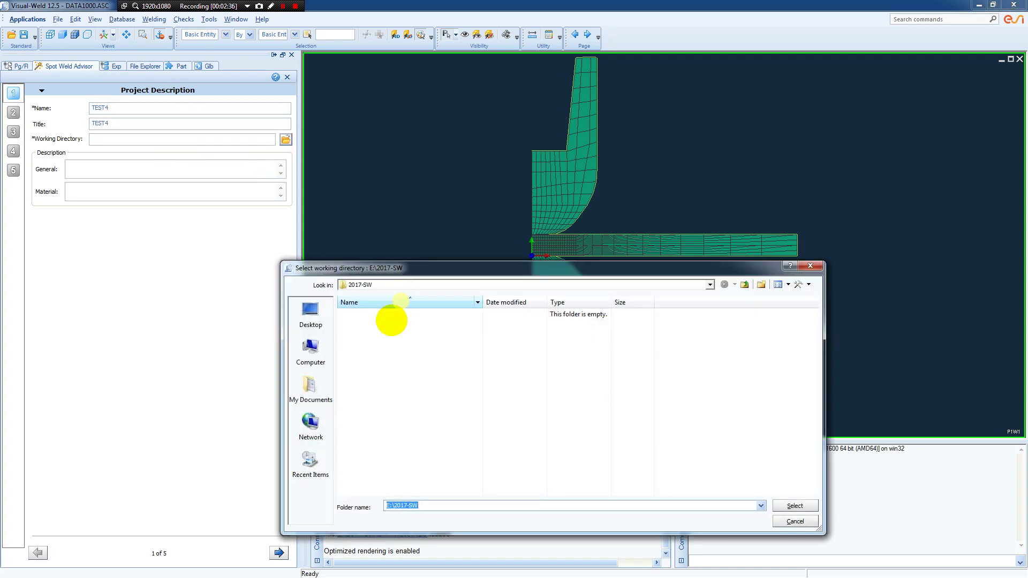
click(795, 506)
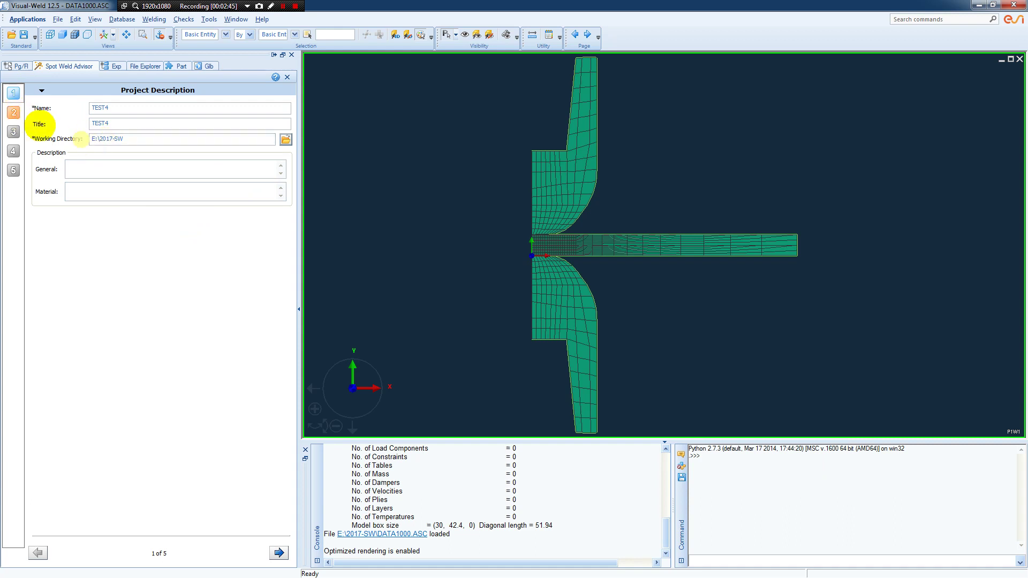
click(14, 112)
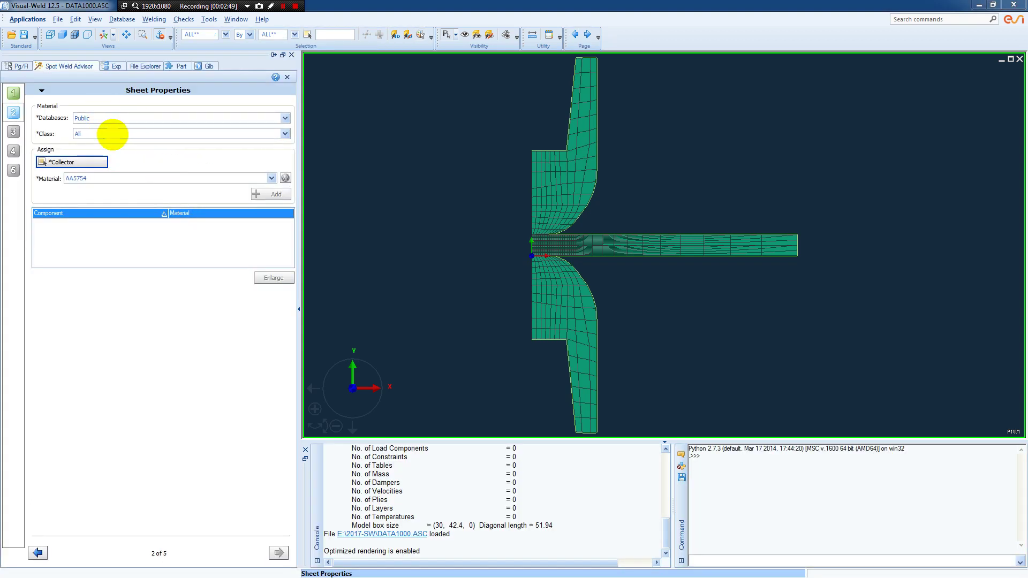
Assign Public-database material DP600 to both the SHEET_1 and SHEET_2 collectors.
click(284, 117)
click(284, 117)
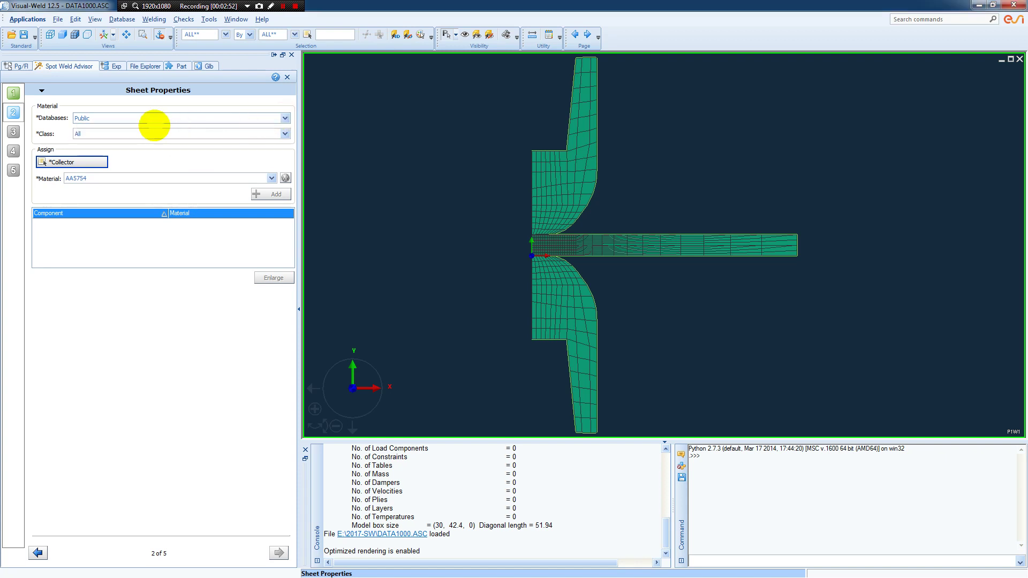
click(65, 161)
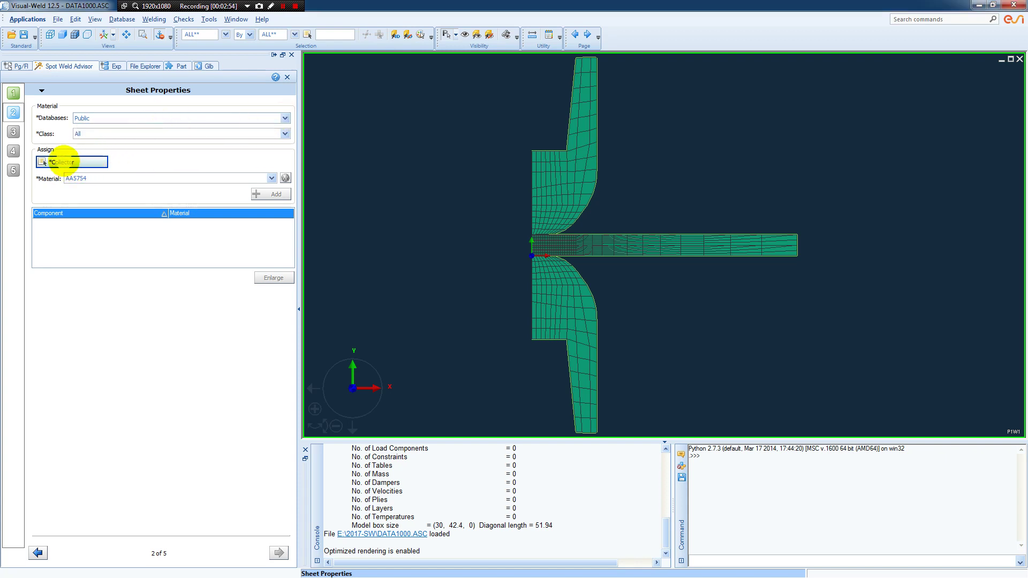
click(270, 179)
click(241, 201)
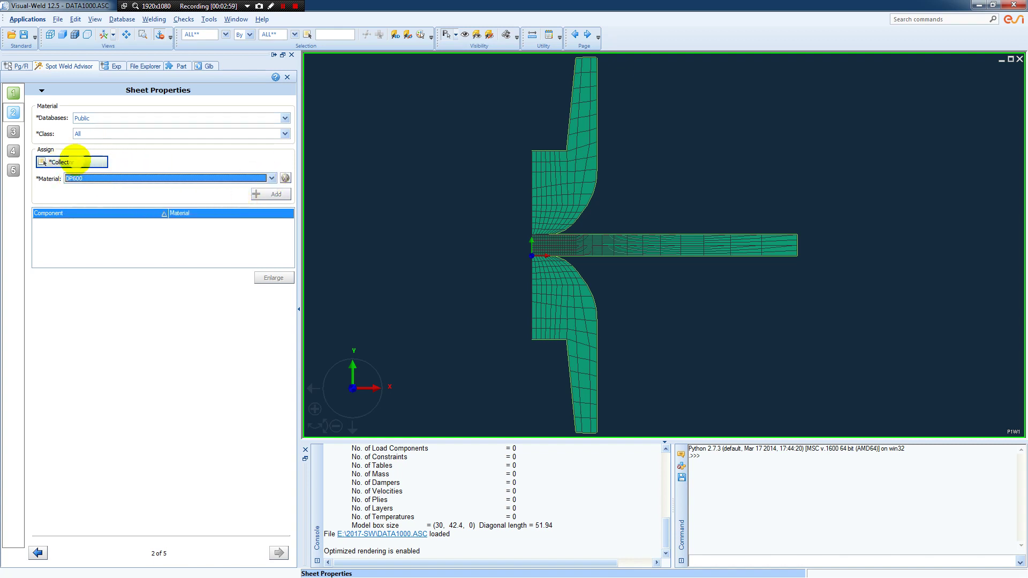
click(74, 162)
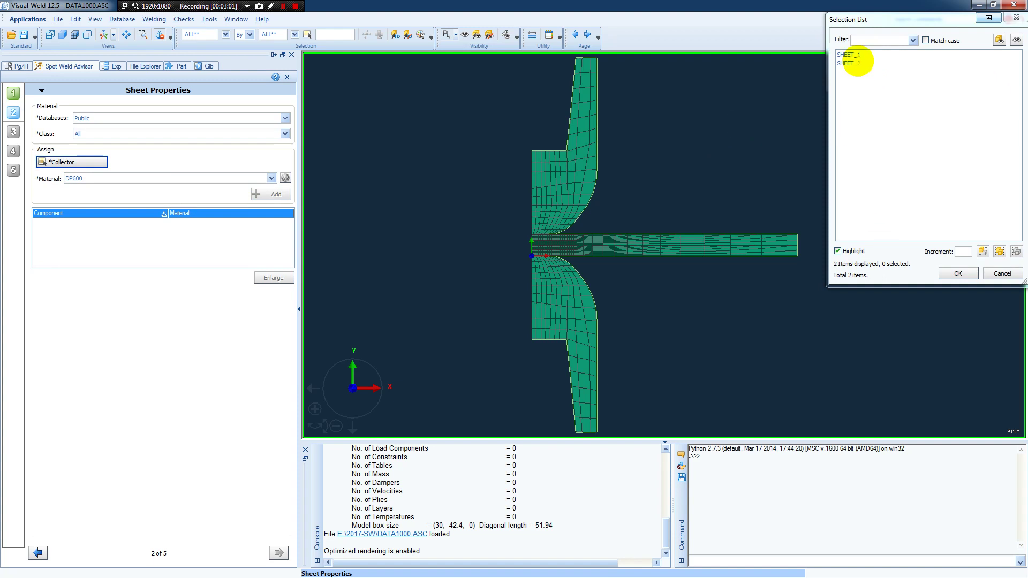
click(854, 55)
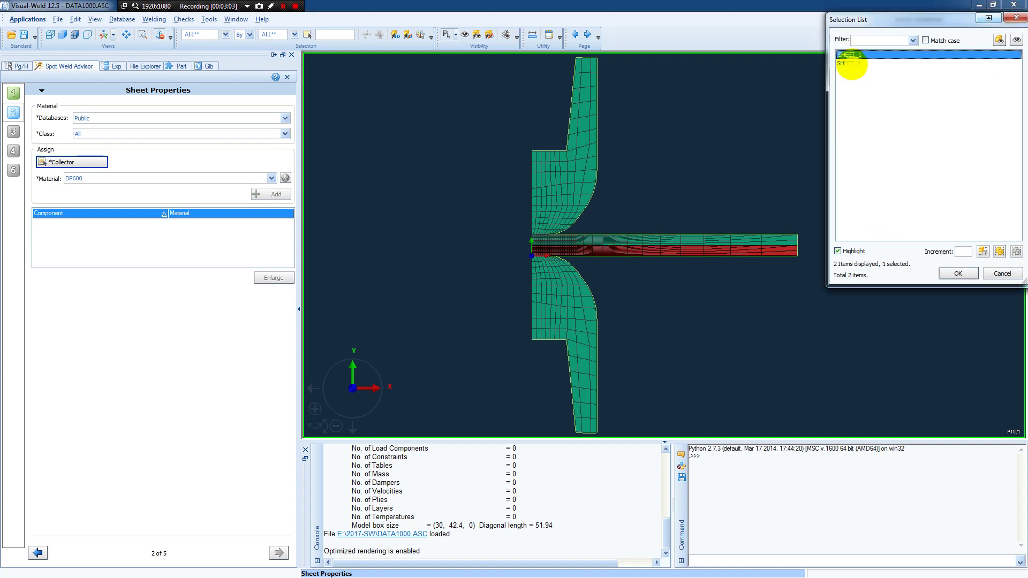
ctrl+click(851, 63)
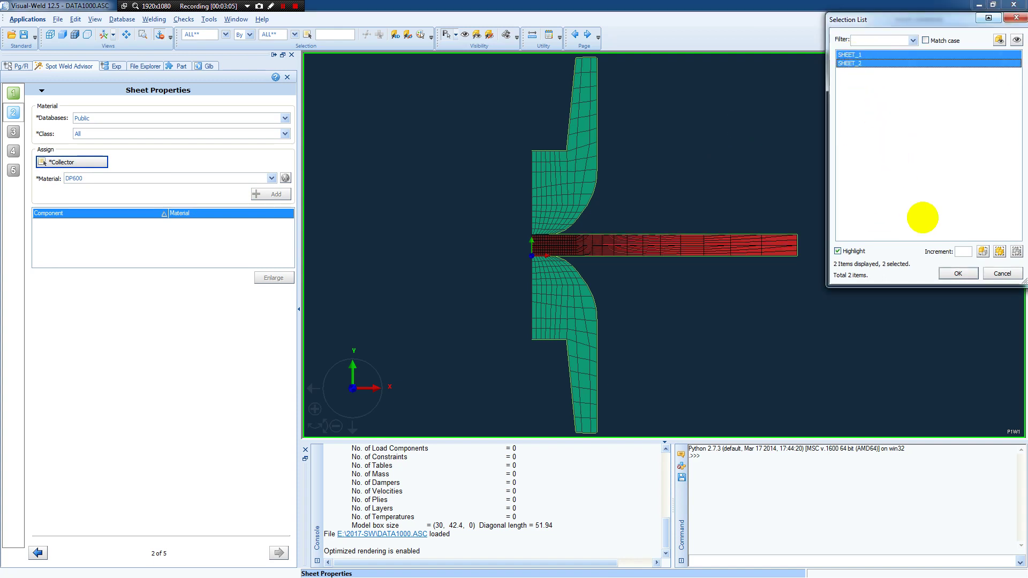
click(955, 273)
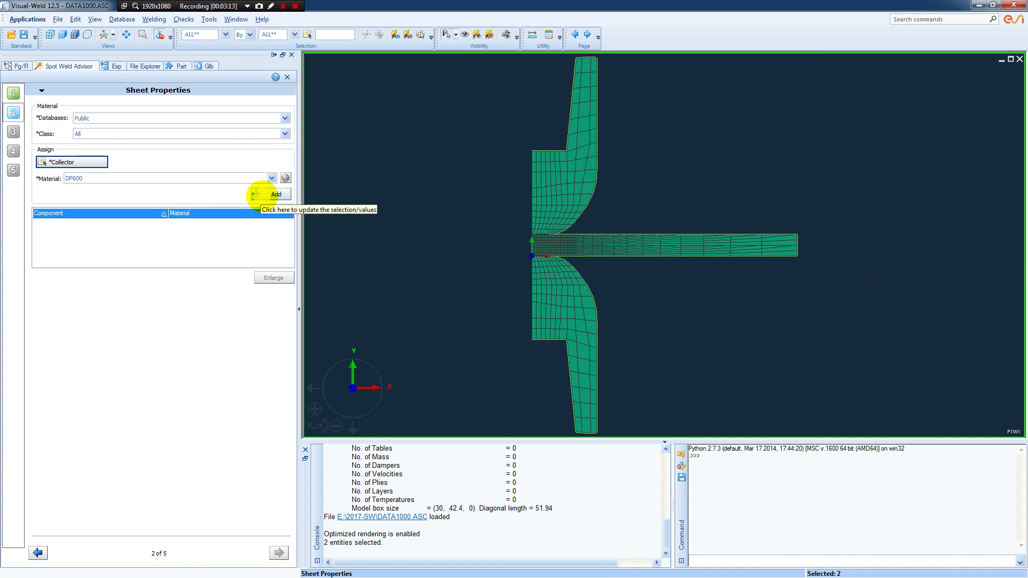
click(262, 195)
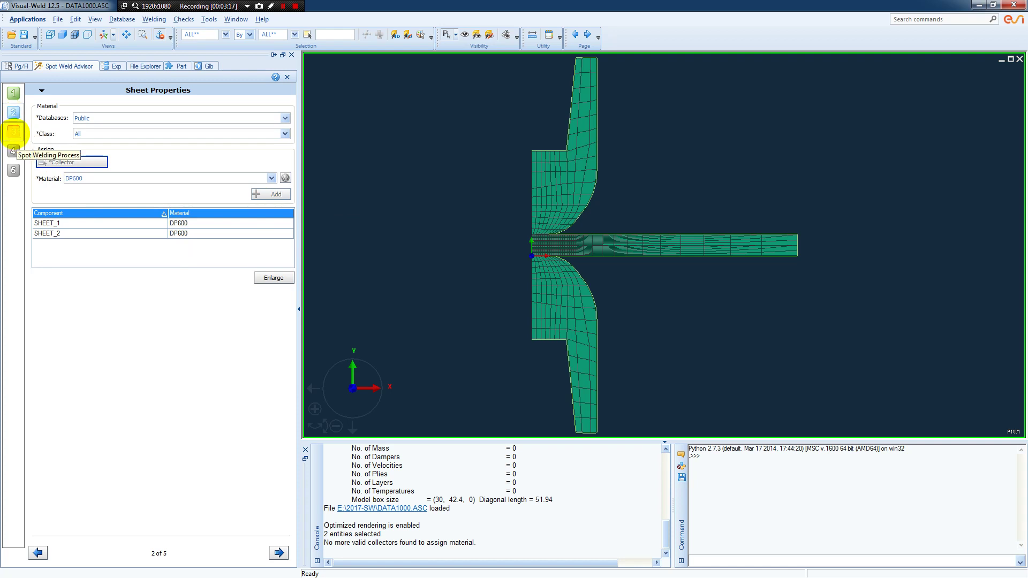
On the Spot Welding Process step, change the intensity frequency from 50 to 60 Hz.
click(14, 132)
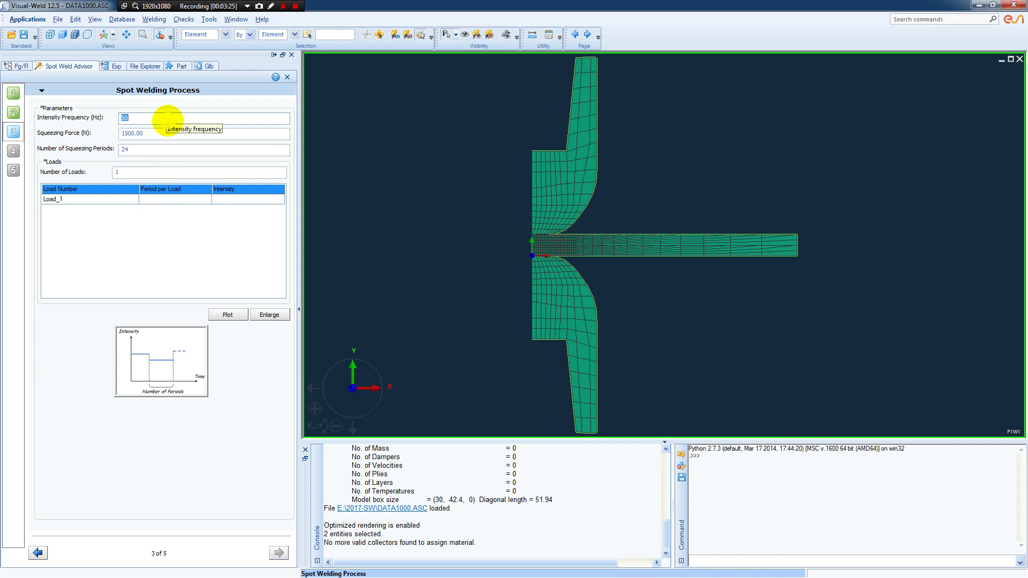
text(60)
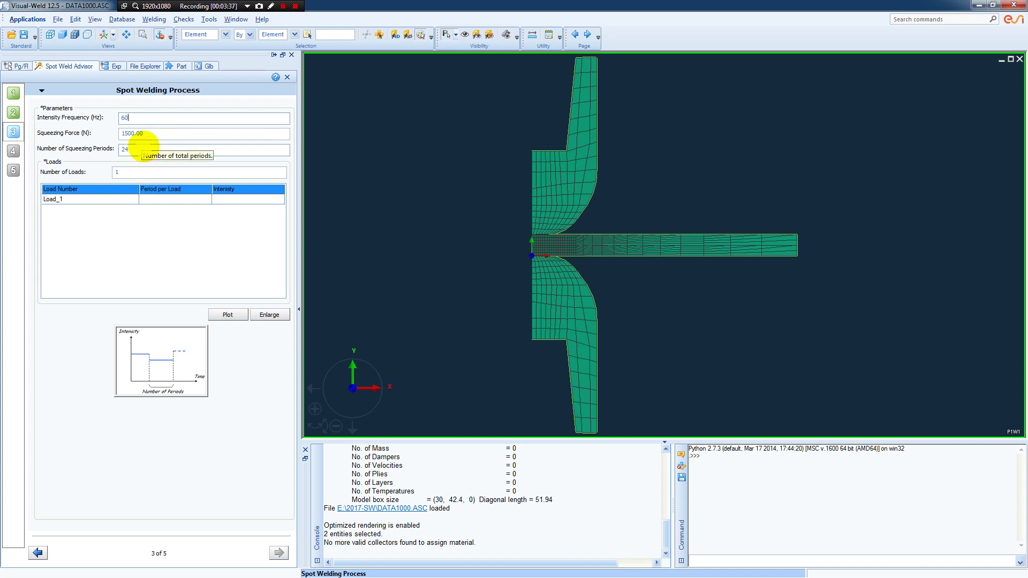
click(130, 198)
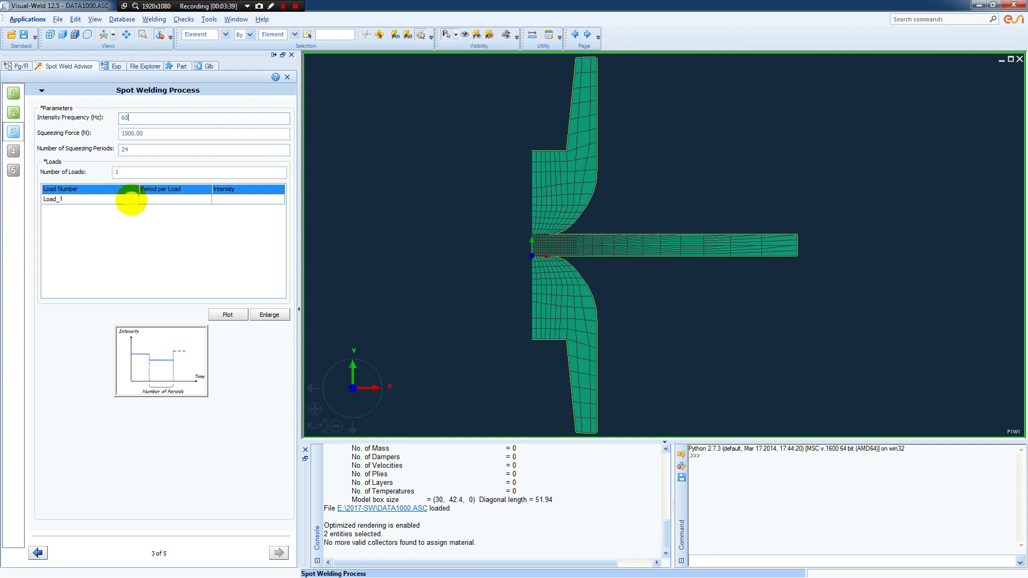
click(129, 171)
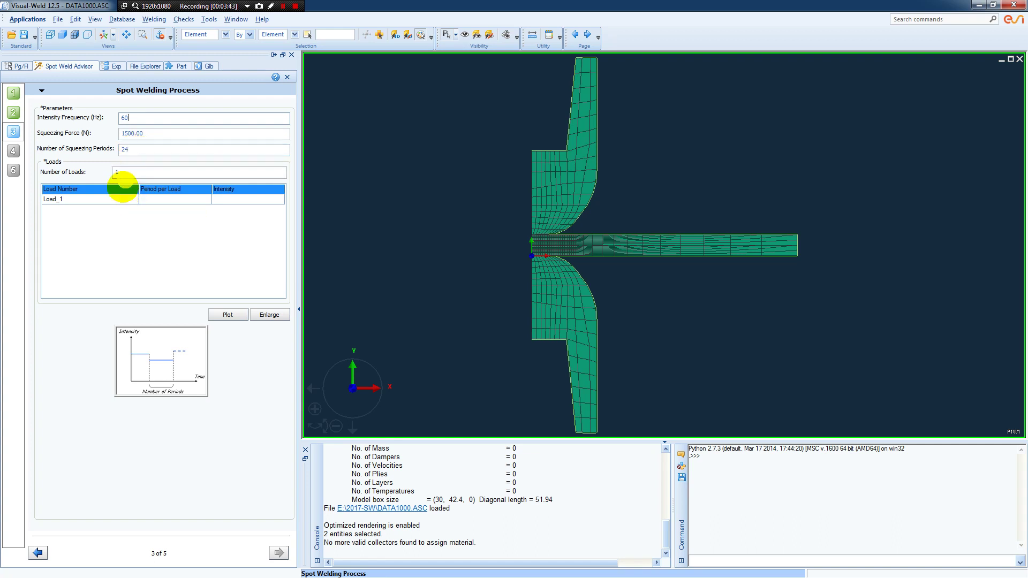
click(165, 201)
click(165, 202)
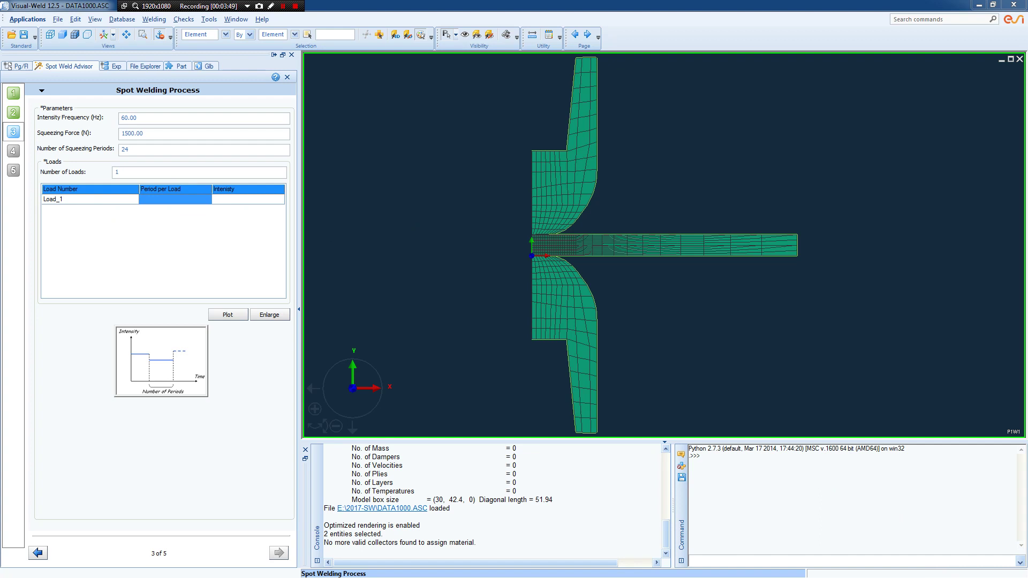
Set the note's font to Lucida Console size 18 and move it off the load table.
drag(264, 206, 252, 183)
click(180, 200)
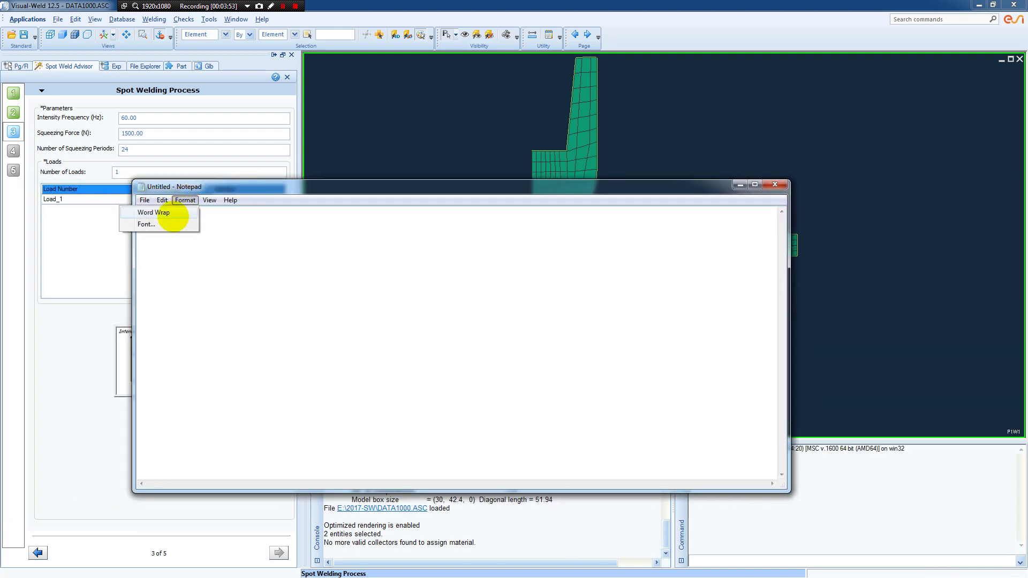
click(167, 222)
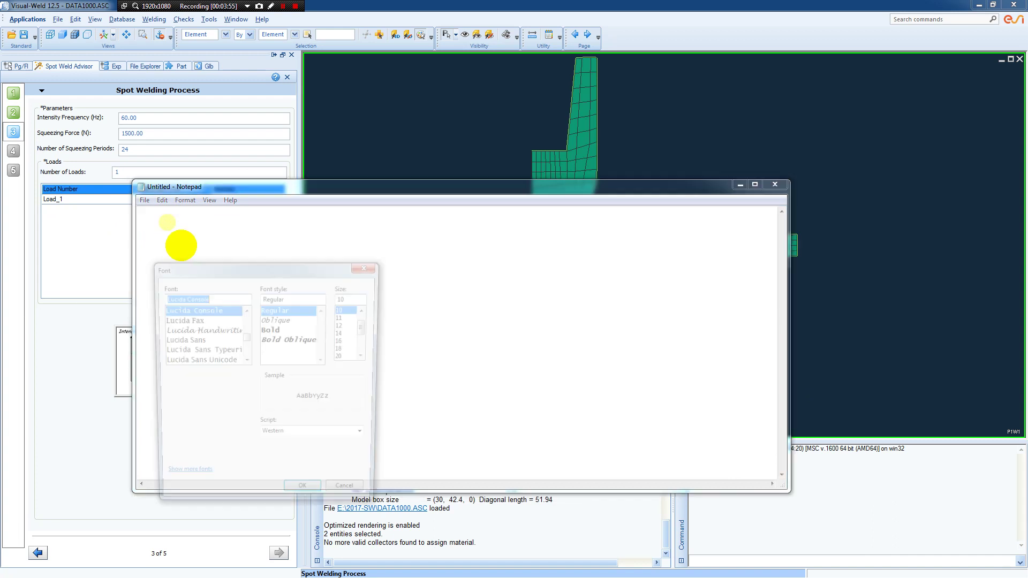
click(343, 349)
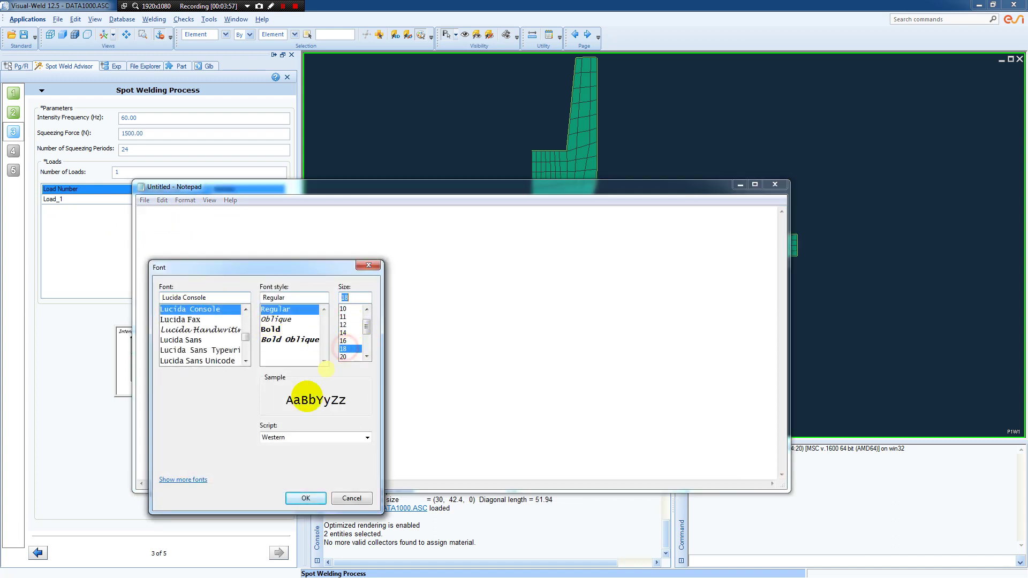
click(306, 498)
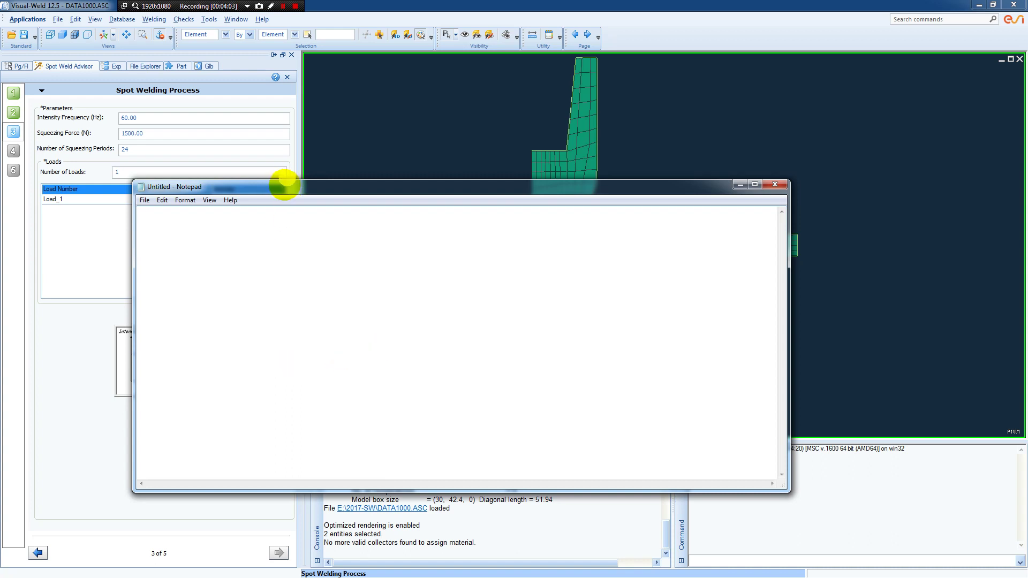
drag(280, 186, 268, 217)
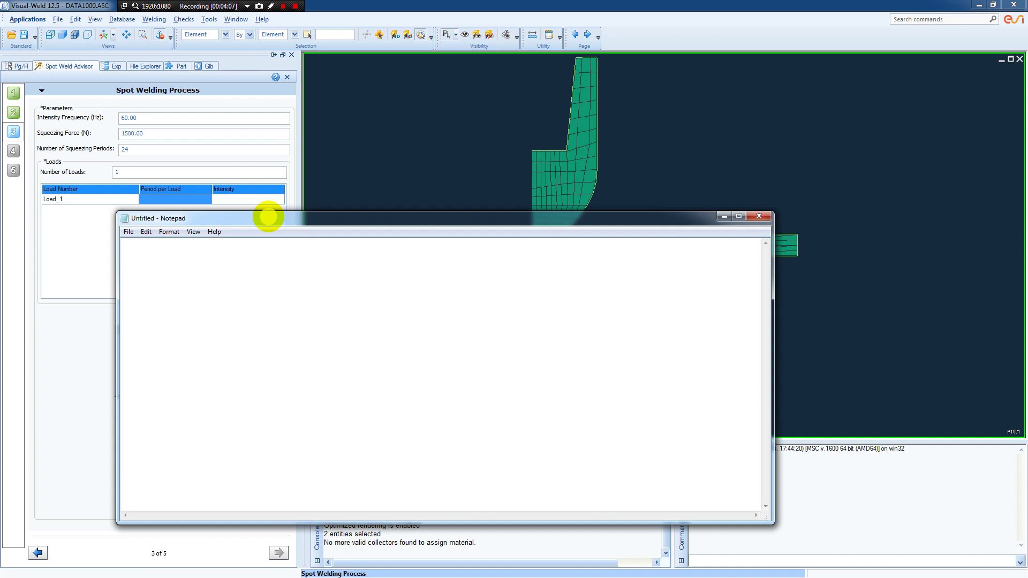
Type 'Period = Cycles' as the note's first line.
text(Perid)
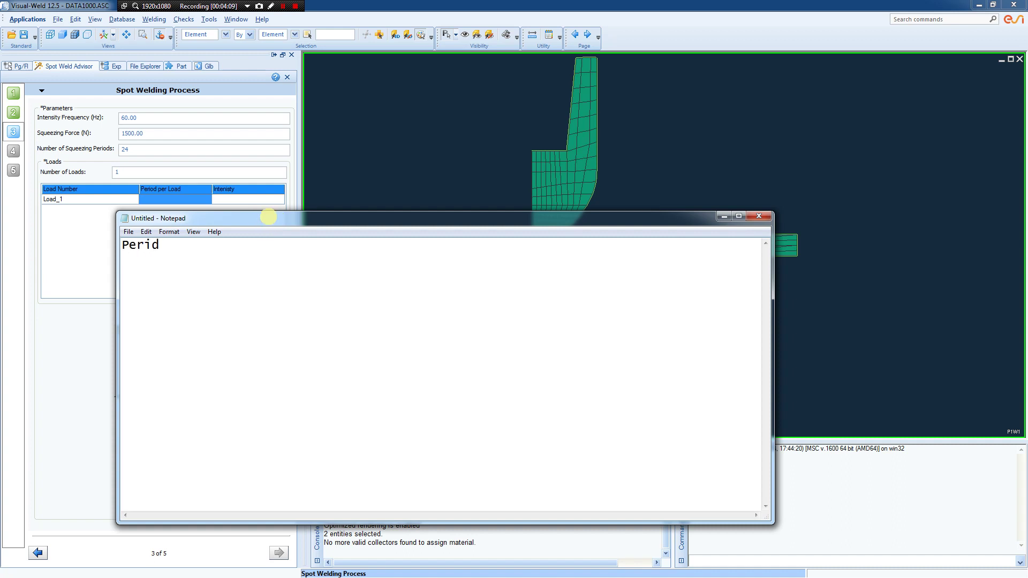
key(BackSpace)
text(od = Cy)
key(BackSpace)
text(ycles  1 Cyc)
key(BackSpace)
key(BackSpace)
key(BackSpace)
Add lines '1 cycle = 1/60 = 0.0167 seconds = 16.7 ms' and '24 = 400 ms'.
key(BackSpace)
key(BackSpace)
key(BackSpace)
key(Return)
key(Return)
text(1 cycle =)
key(BackSpace)
key(BackSpace)
text(= )
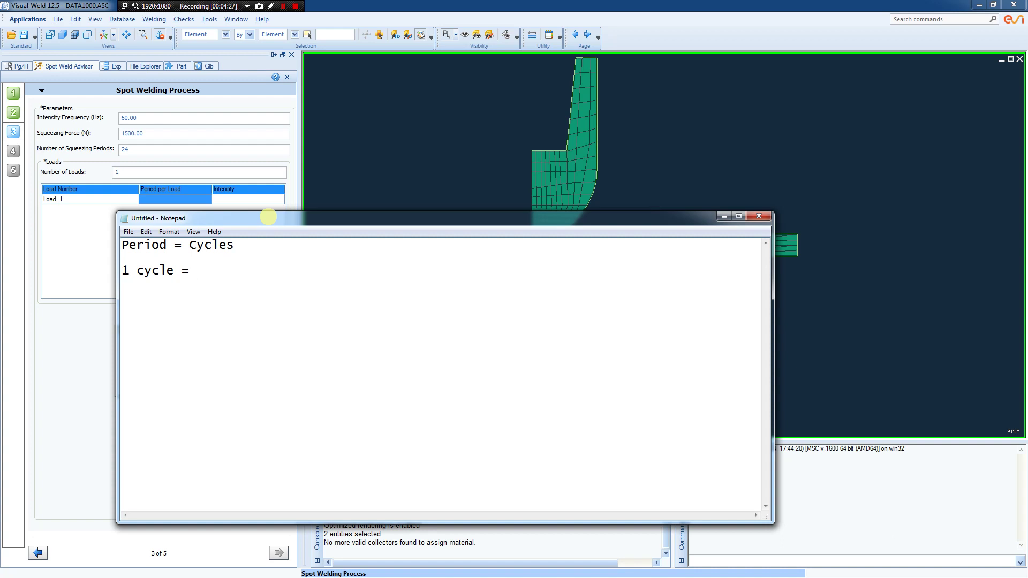
text(1/)
text(60)
text(= )
text(0.167)
text(0)
text( seconds)
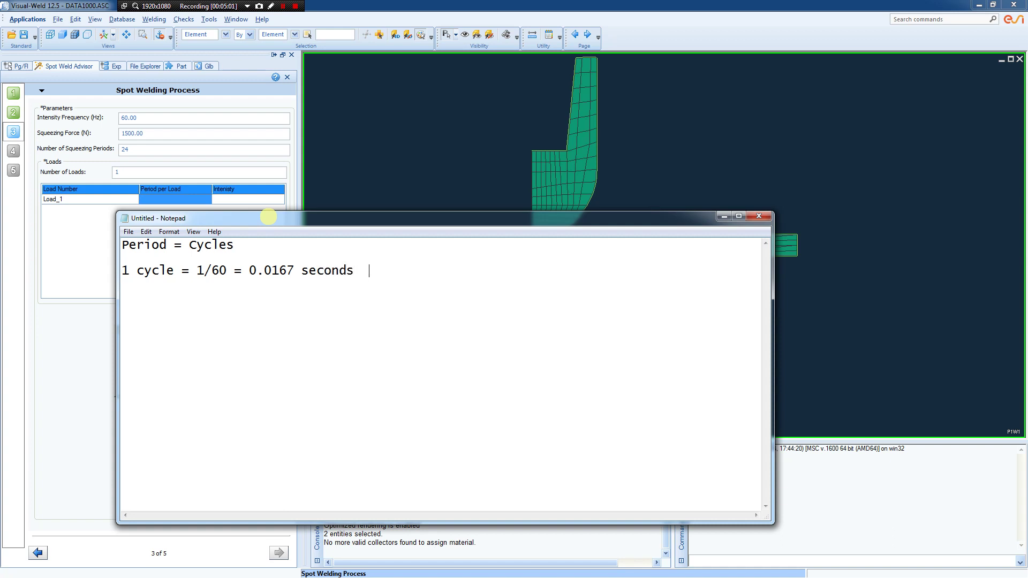
text(  = )
text(1)
text(6)
text(.7 )
text(ms)
text(24 )
text(= )
text(400)
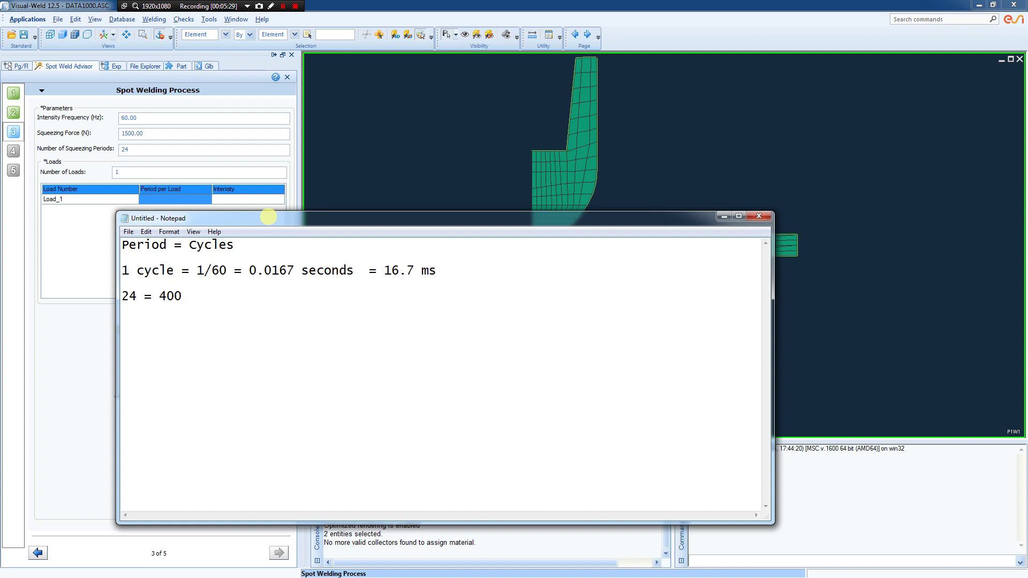
text( ms)
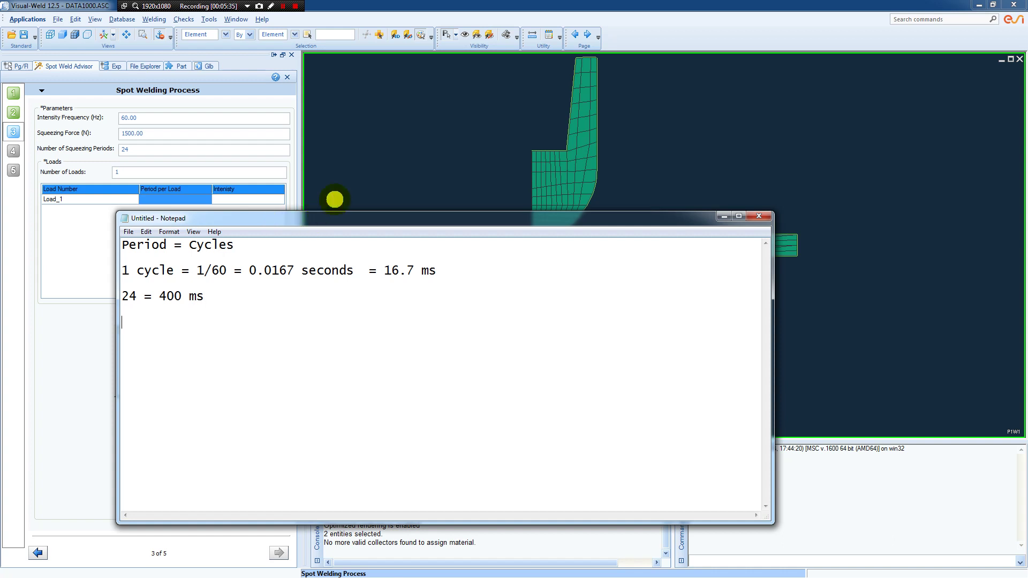
Give Load_1 a period per load of 15 and an intensity of 6.8.
drag(340, 220, 1027, 220)
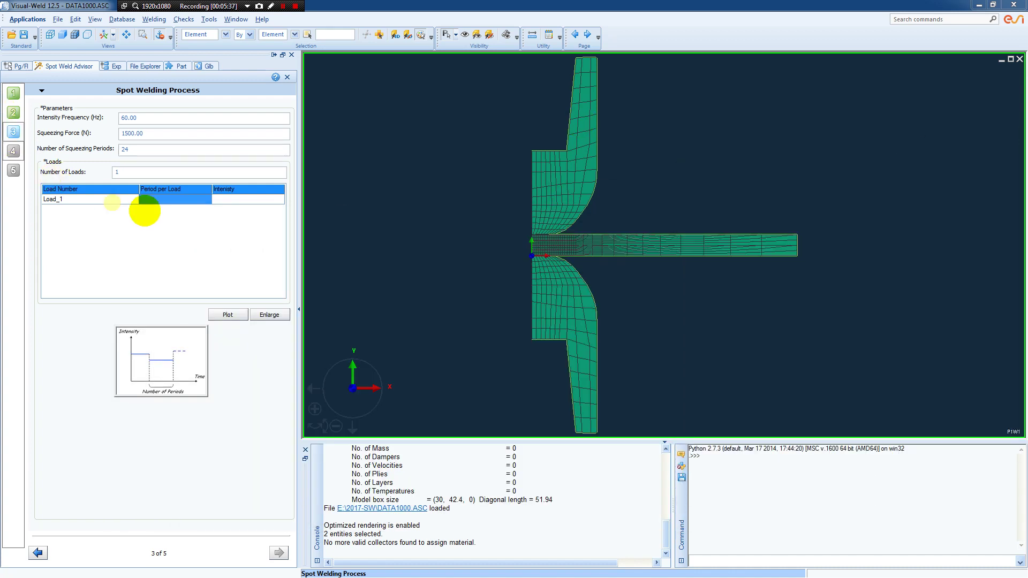
click(156, 200)
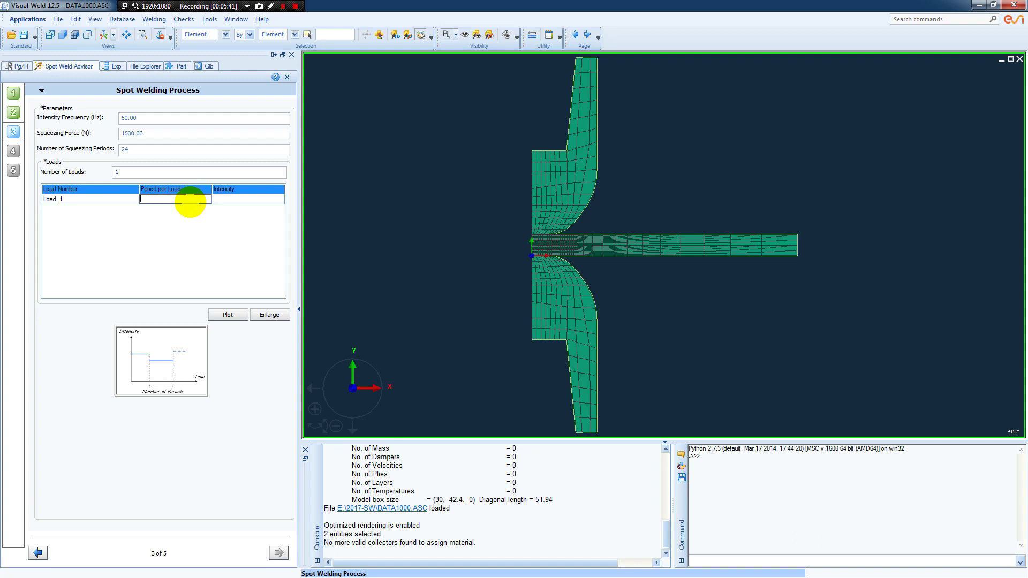
text(15)
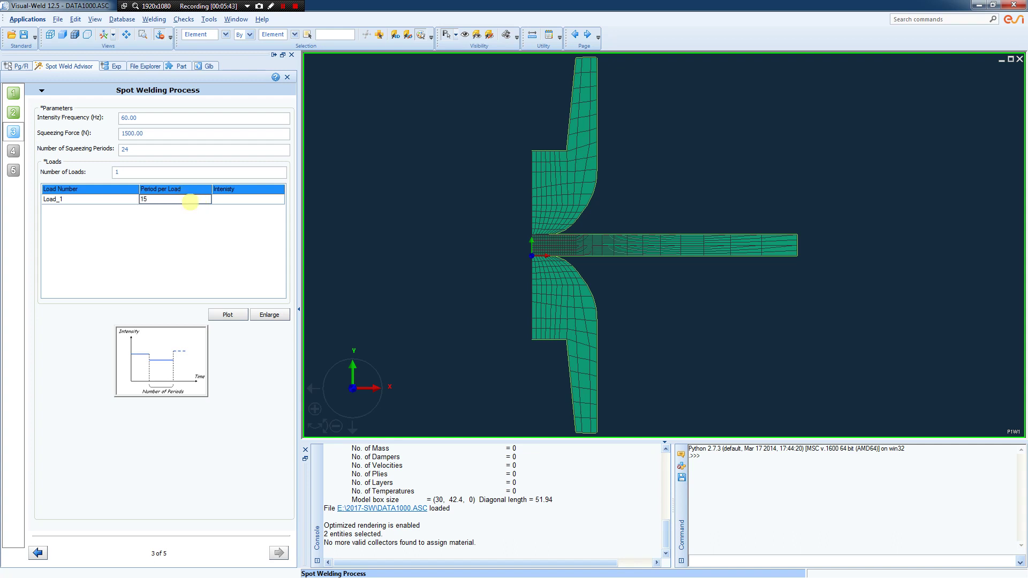
click(220, 199)
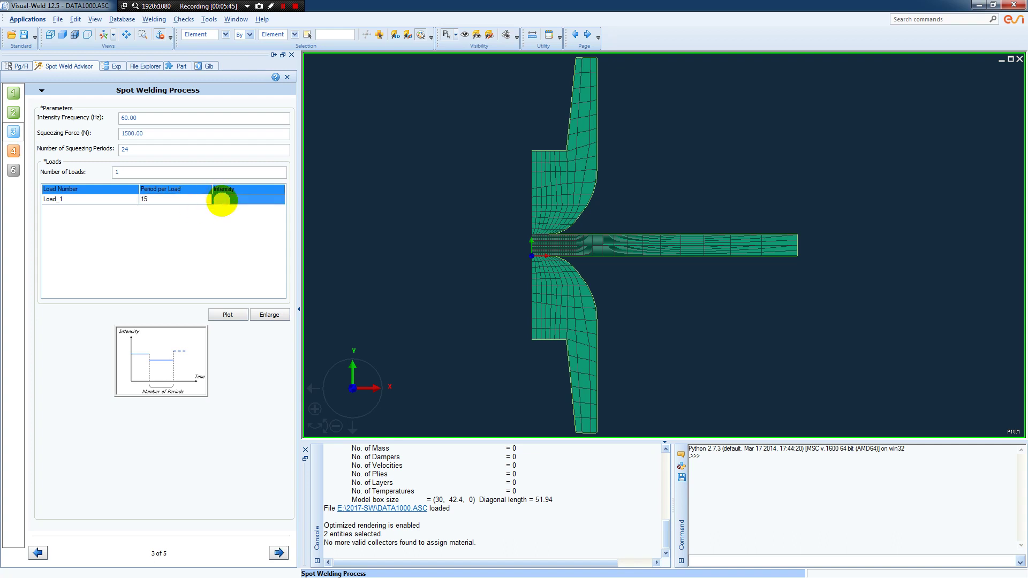
click(221, 199)
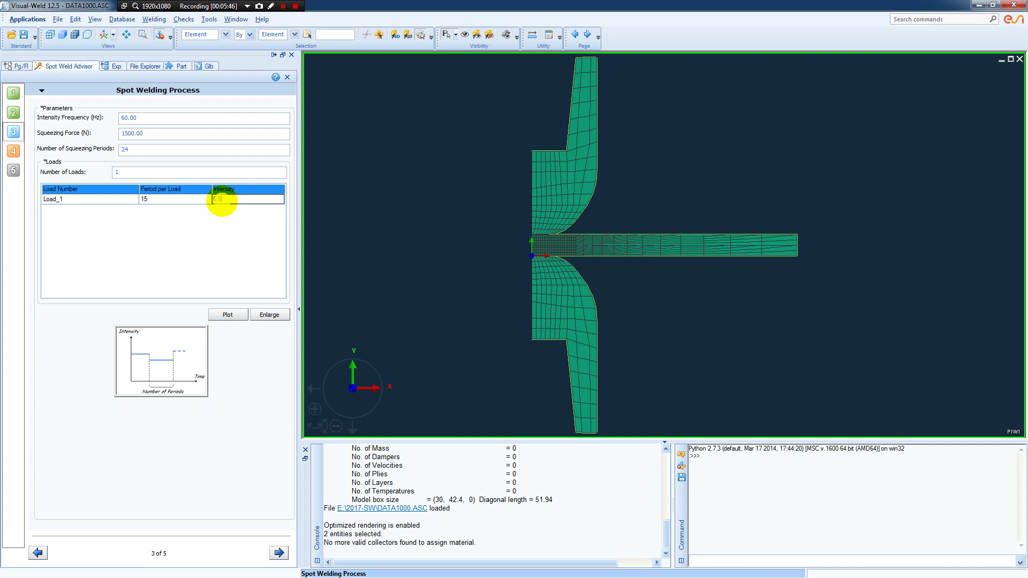
click(269, 275)
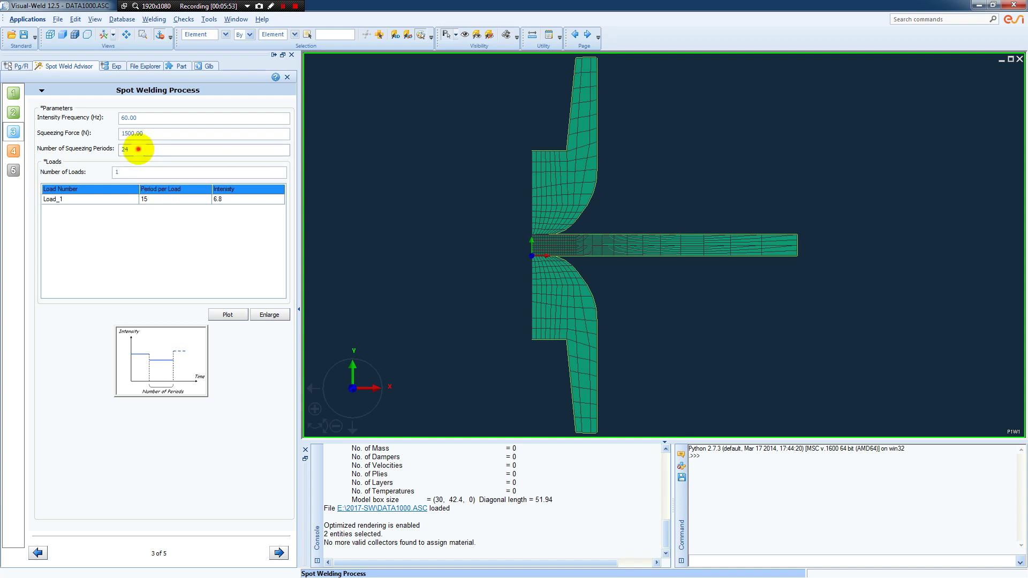
Reduce the number of squeezing periods from 24 to 20.
double_click(138, 148)
text(20)
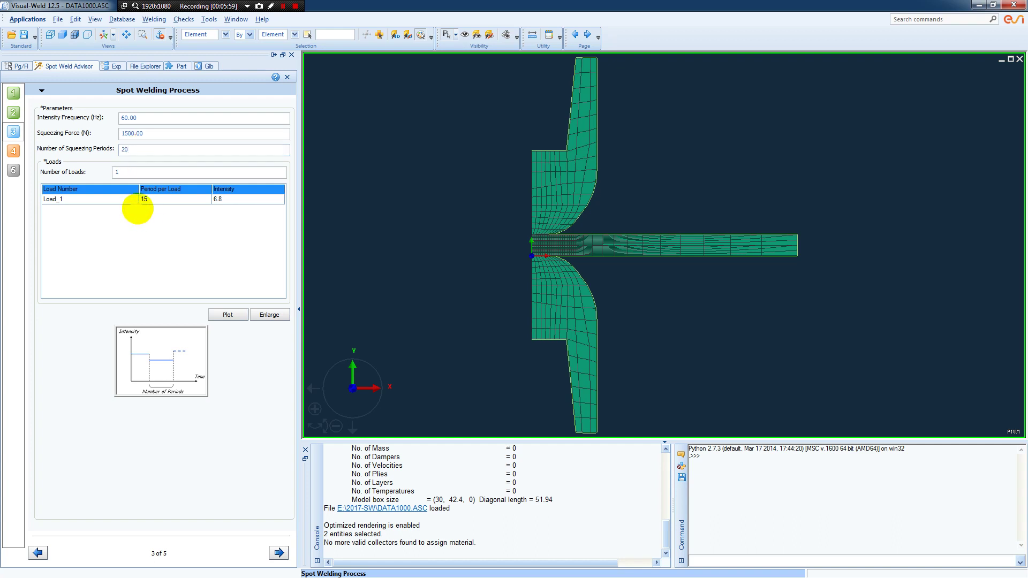
click(132, 150)
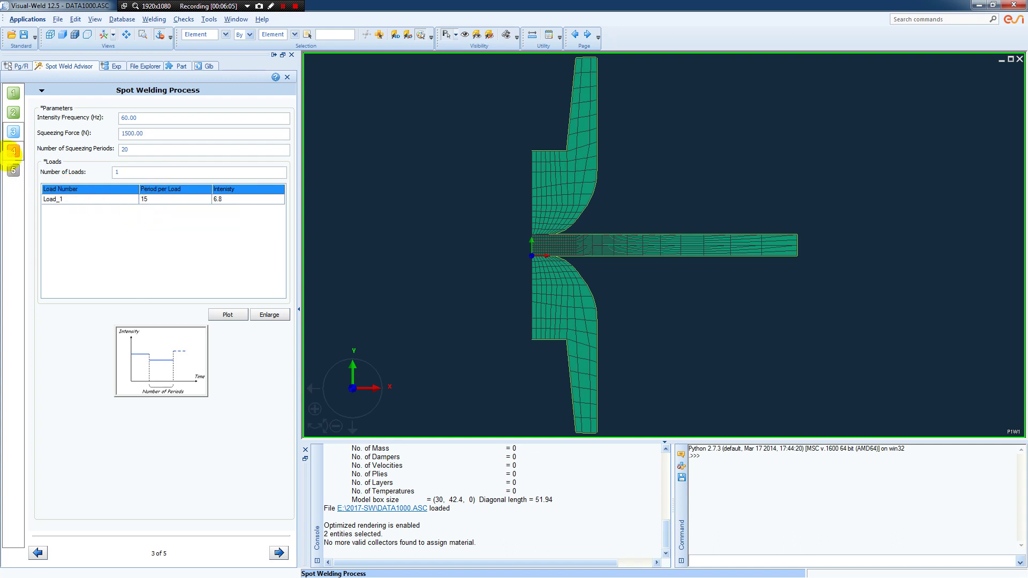
On the contact resistances step, set both thermal resistances to RCT E-S and RCT S-S strong DP600.
click(13, 151)
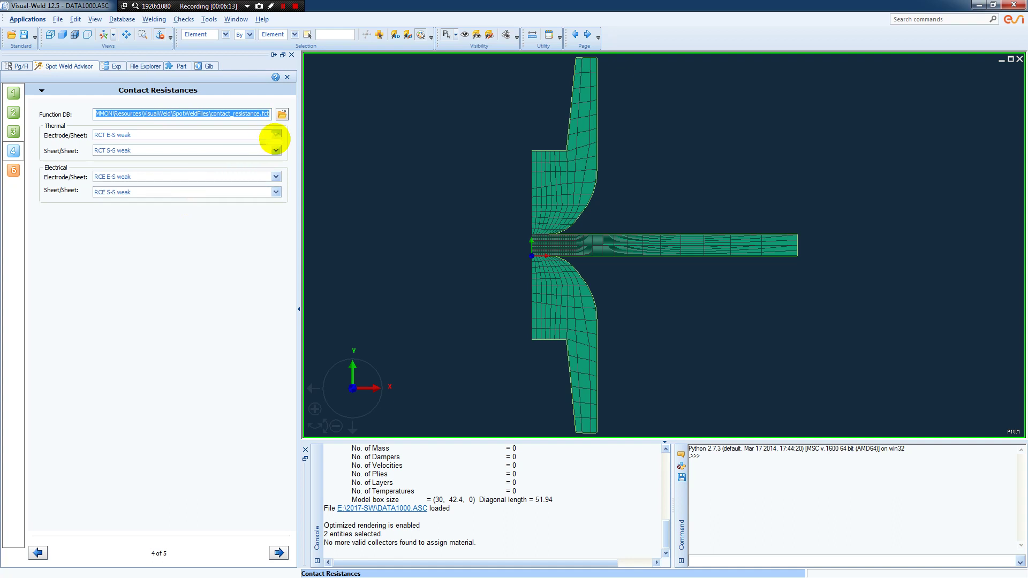
click(276, 135)
click(264, 159)
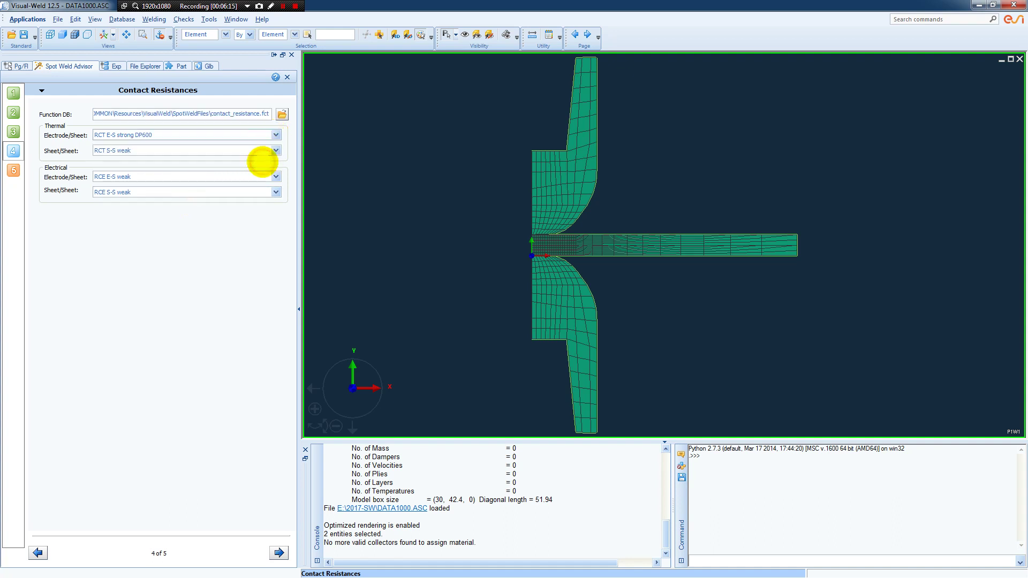
click(276, 150)
click(259, 180)
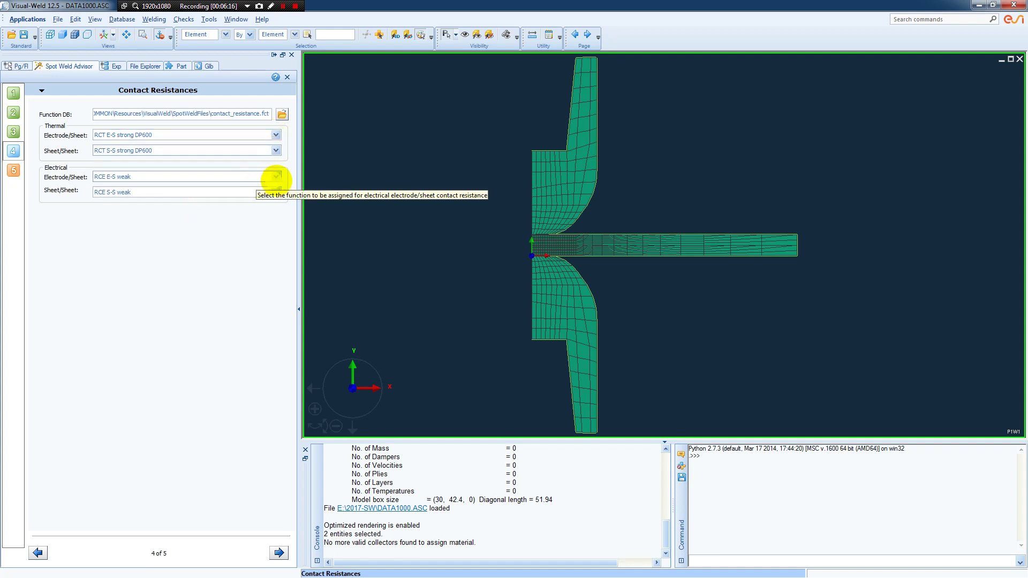
Set electrical resistances to RCE E-S and RCE S-S strong DP600, then enable Strong Mechanical Coupling.
click(275, 177)
click(260, 206)
click(275, 193)
click(262, 222)
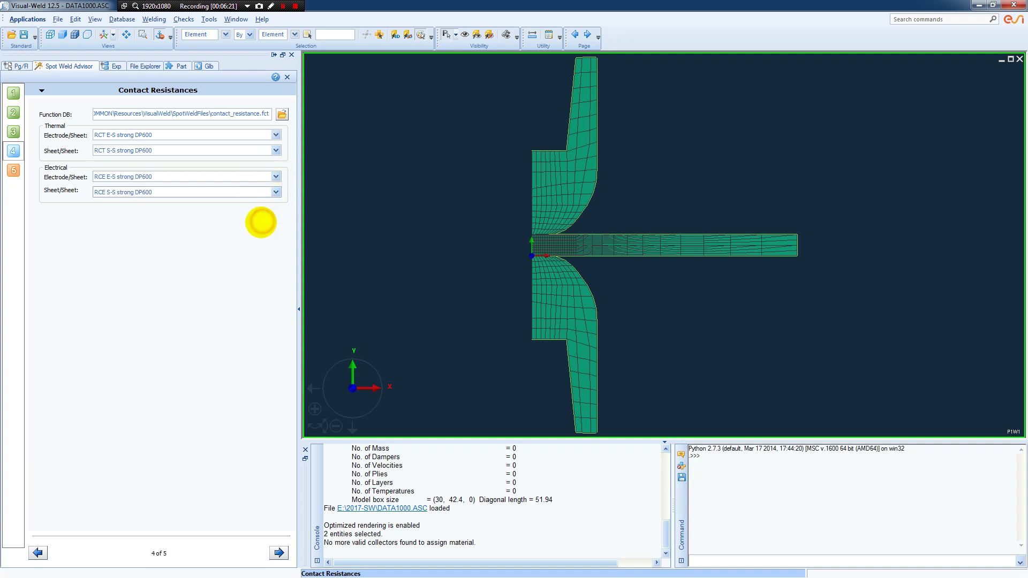
click(13, 172)
click(44, 113)
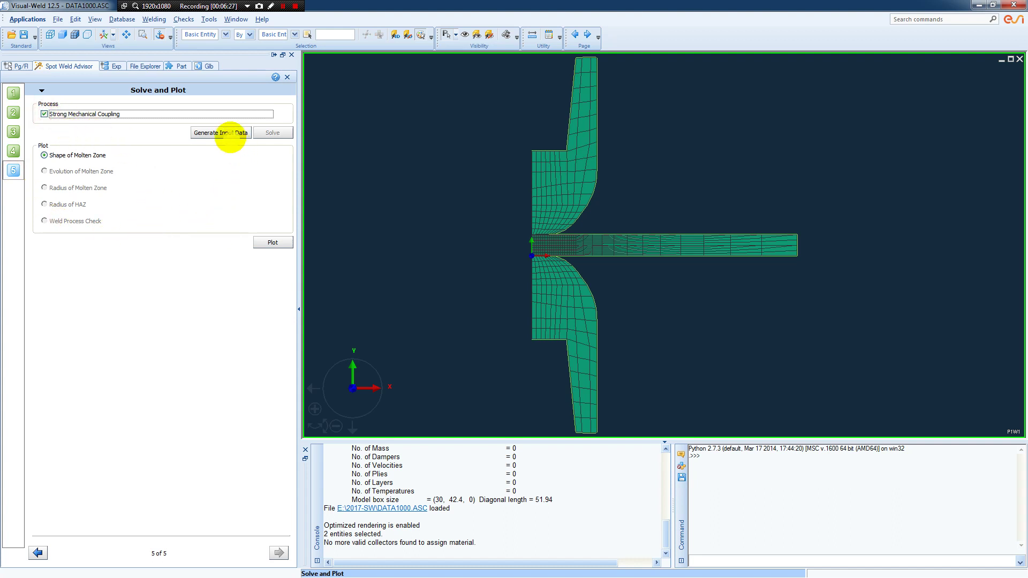
Generate the spot weld input data, then open TEST4.spw from E:\2017-SW in Crimson Editor.
click(227, 133)
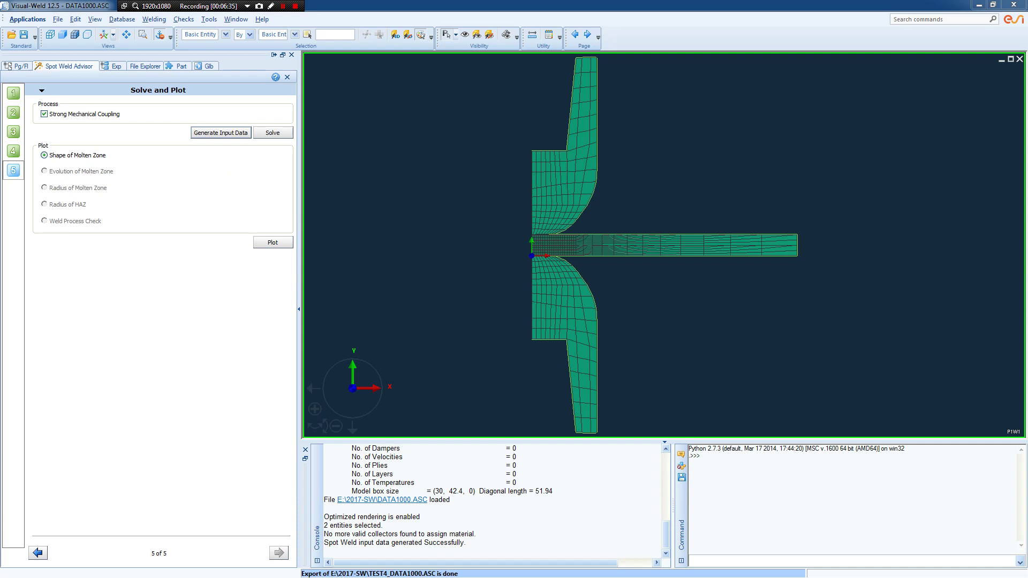
key(super+e)
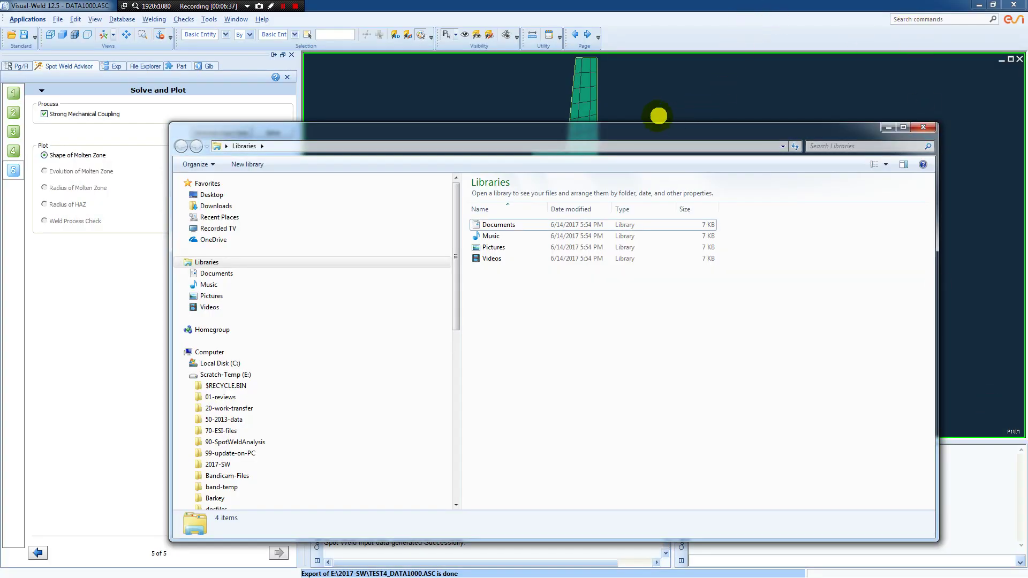
drag(640, 131, 1027, 152)
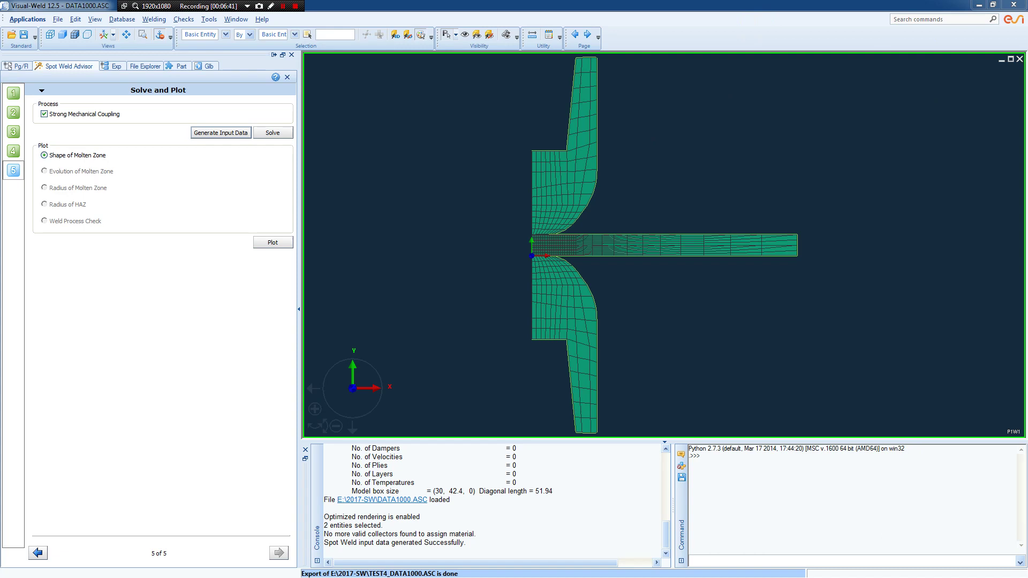
drag(1027, 86, 642, 104)
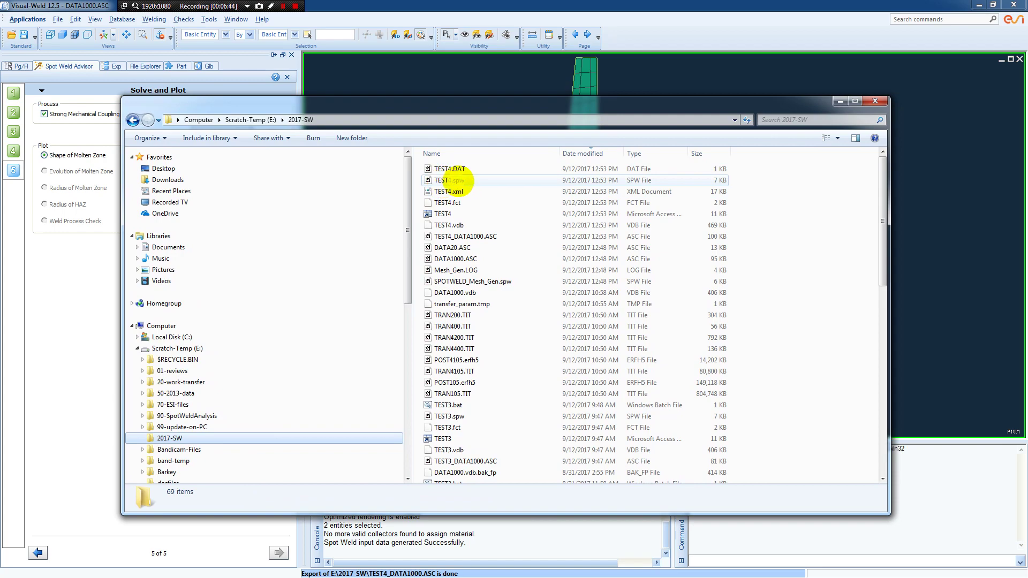
click(456, 181)
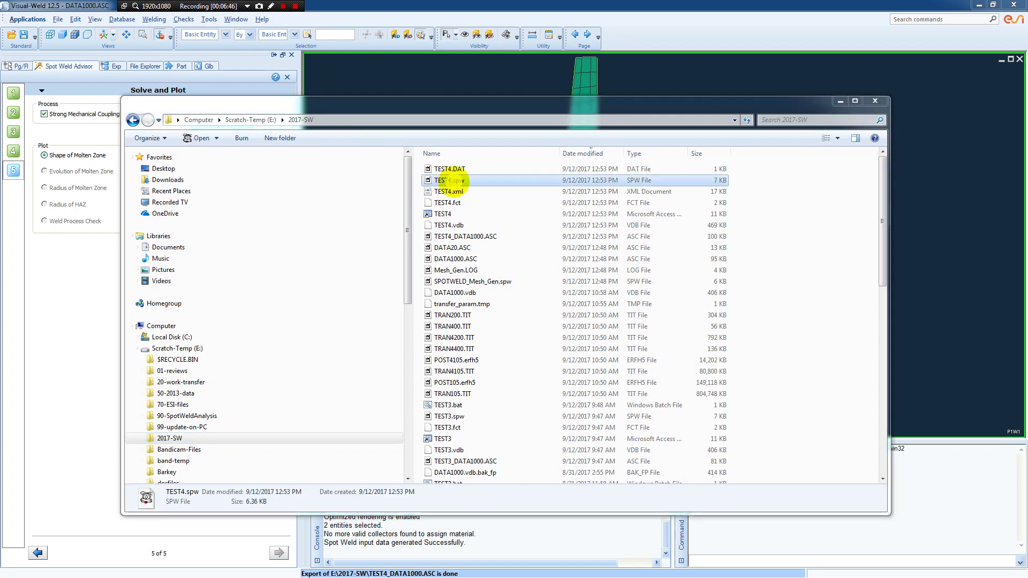
double_click(455, 180)
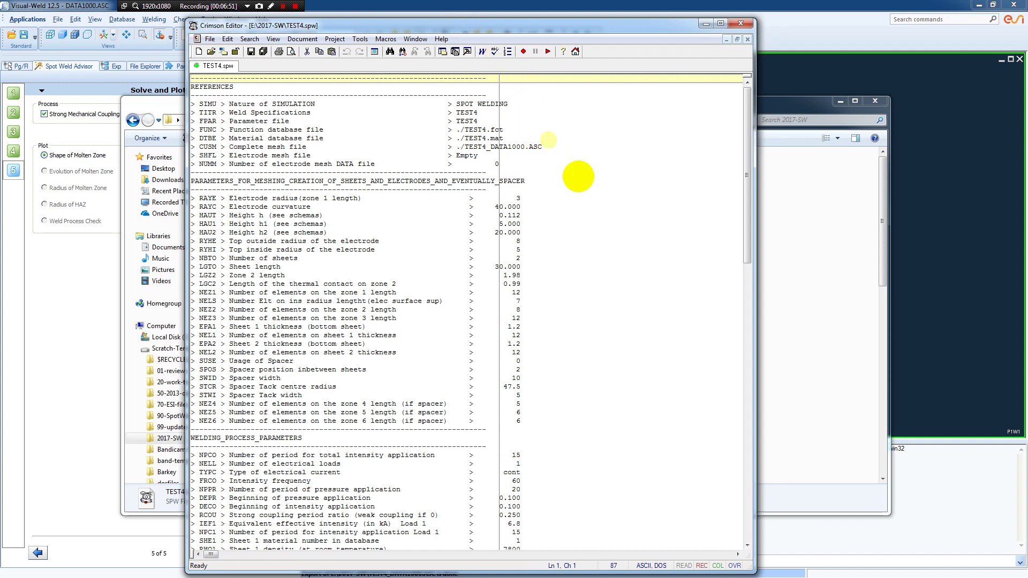
Maximize Crimson Editor and review TEST4.spw to End_parameter_file, noting water temperature 25.000, then move it aside.
double_click(554, 25)
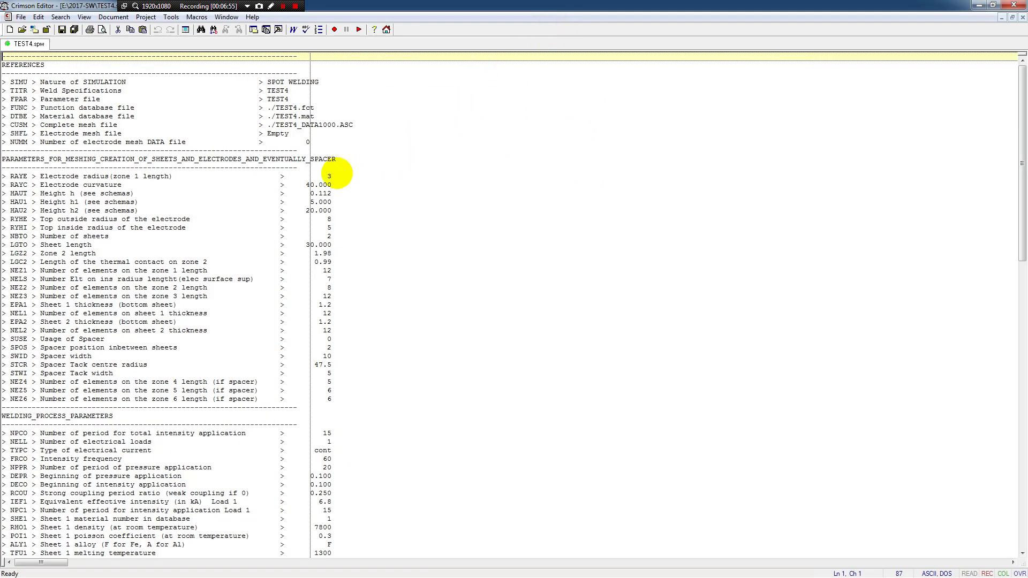
scroll(344, 188, down, 1)
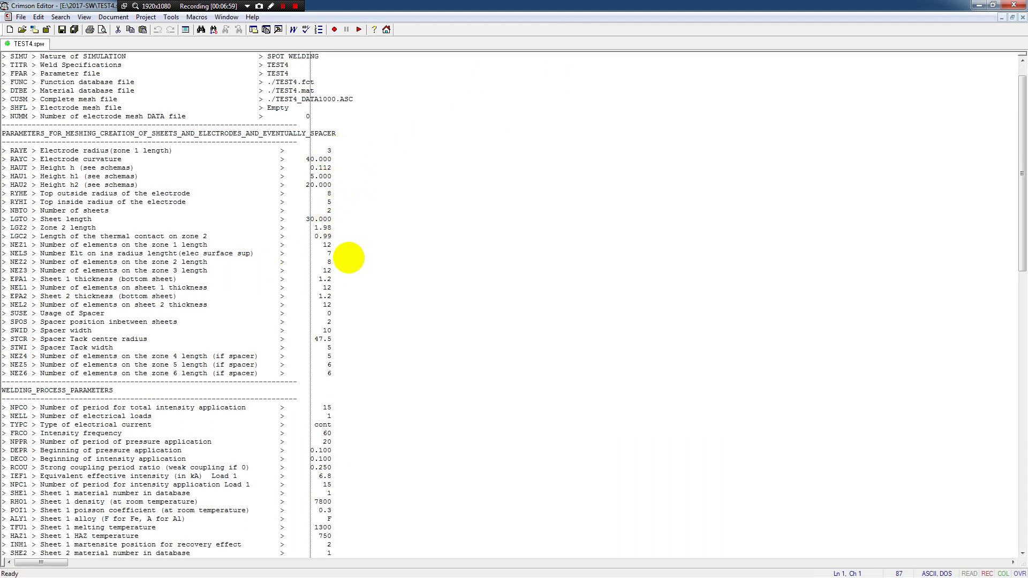
scroll(348, 258, down, 8)
scroll(348, 259, down, 2)
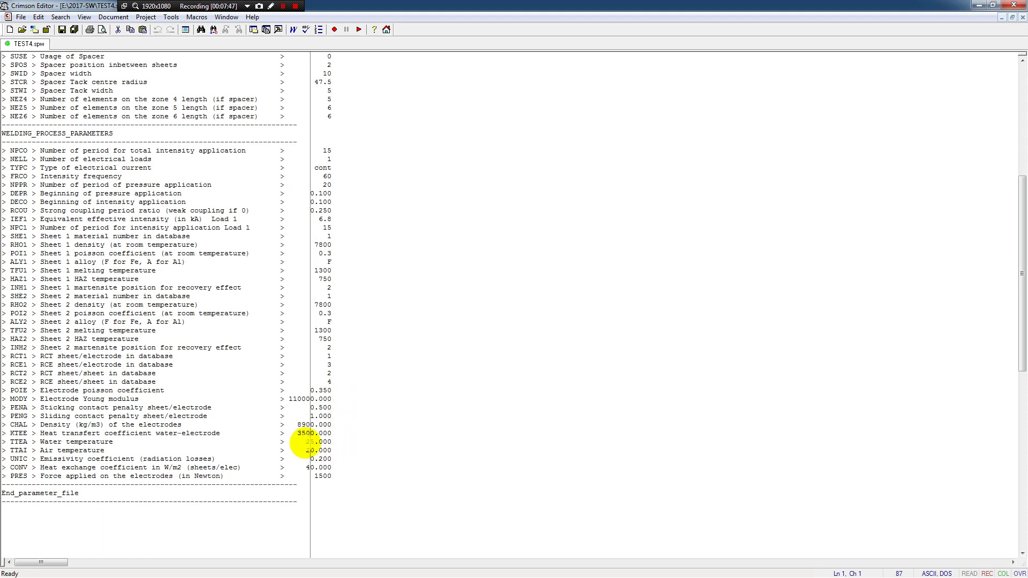
drag(306, 443, 333, 442)
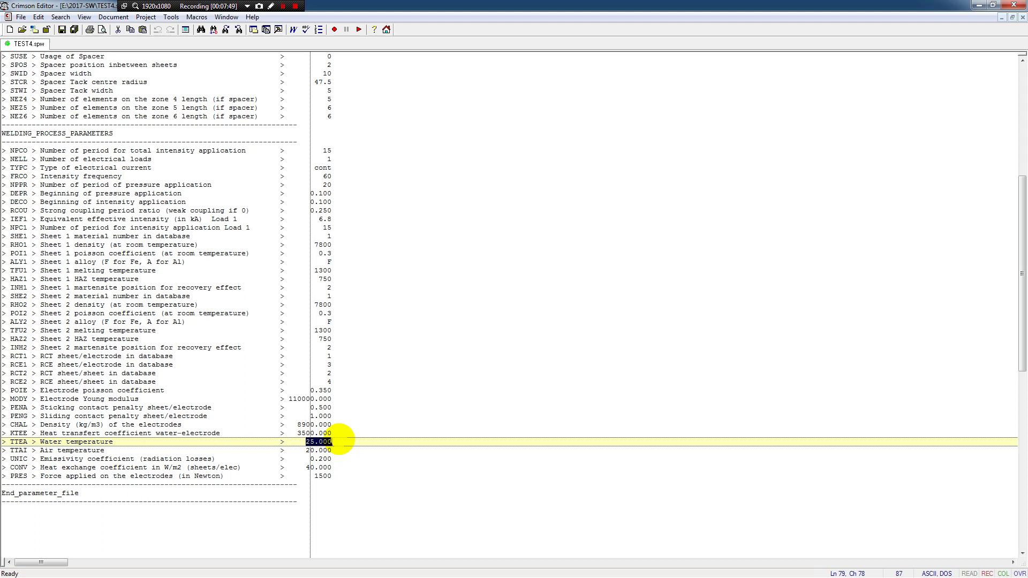
click(373, 407)
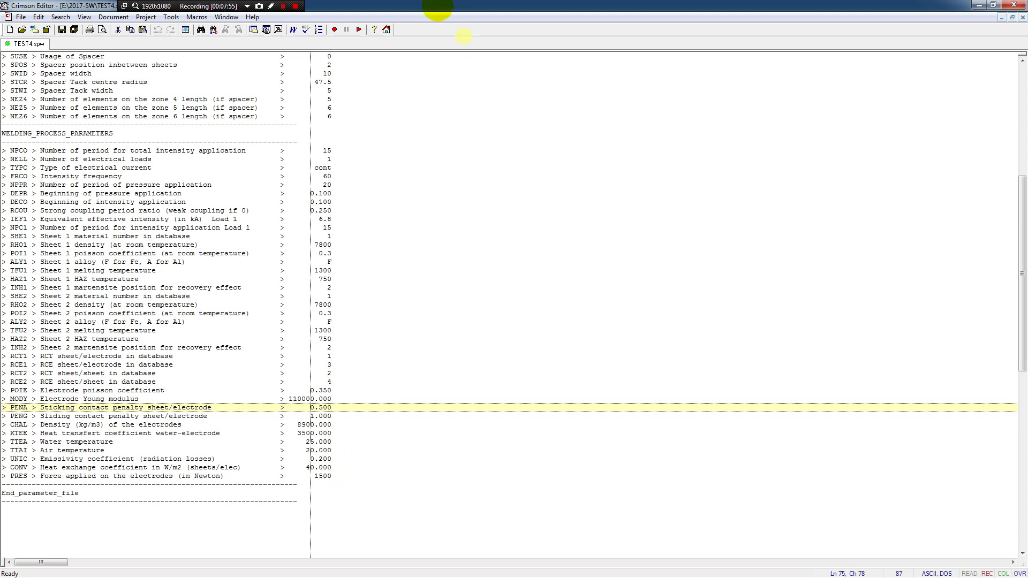
drag(438, 6, 1027, 81)
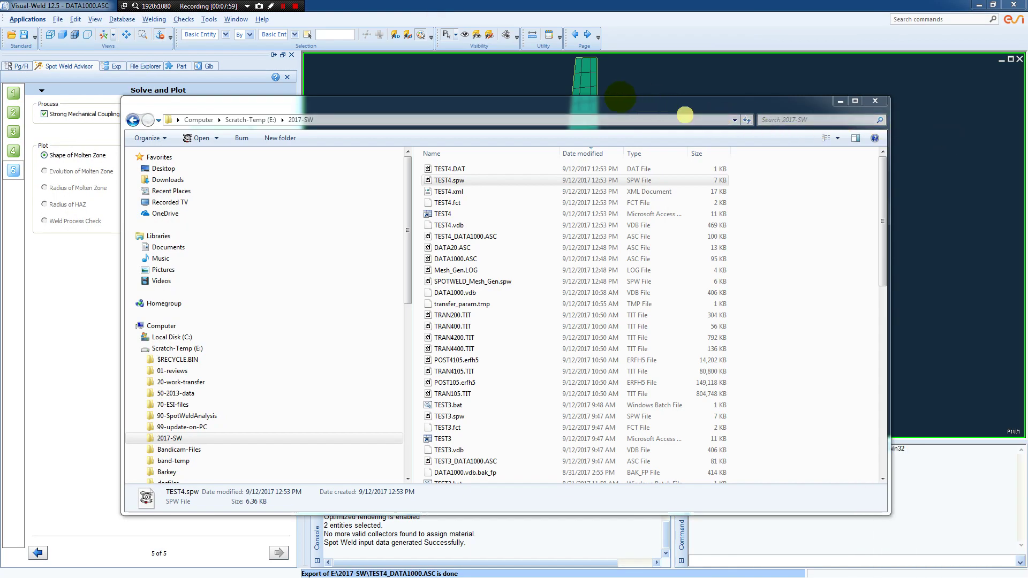
Bring Visual-Weld forward and launch the SYSWELD solver in the background from Solve and Plot.
click(600, 90)
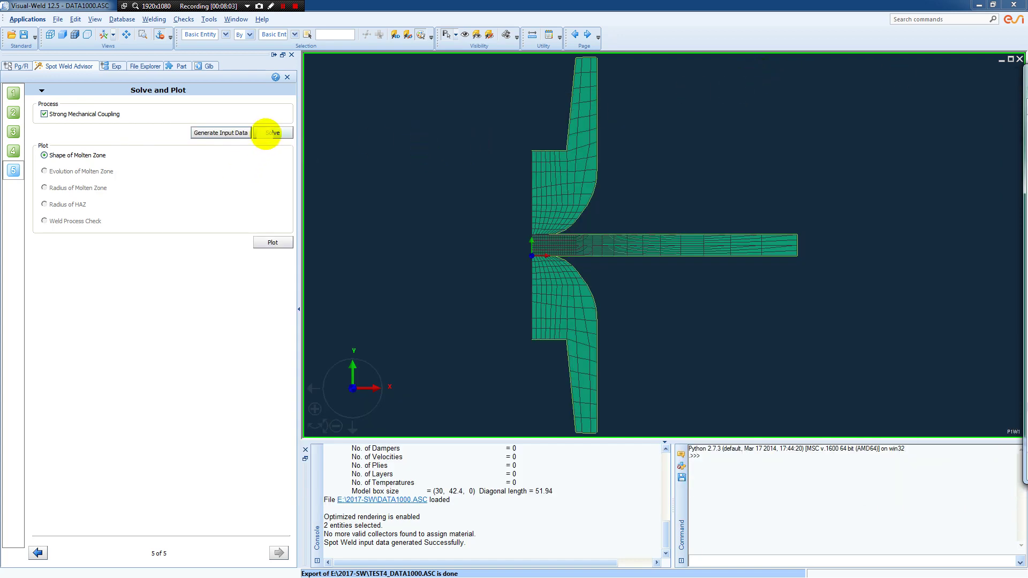
click(270, 132)
click(273, 133)
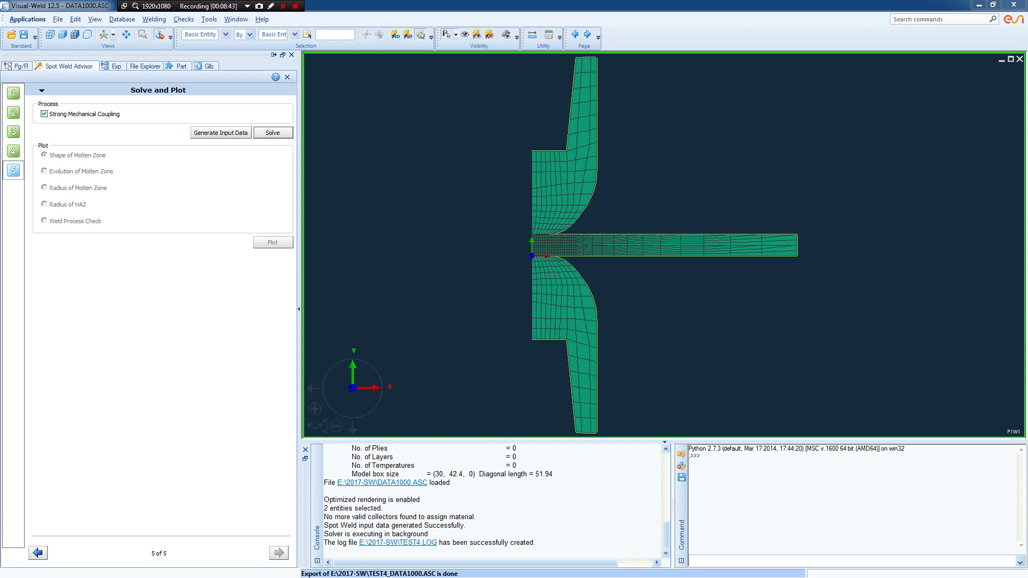
key(ctrl+shift+Escape)
drag(857, 207, 650, 199)
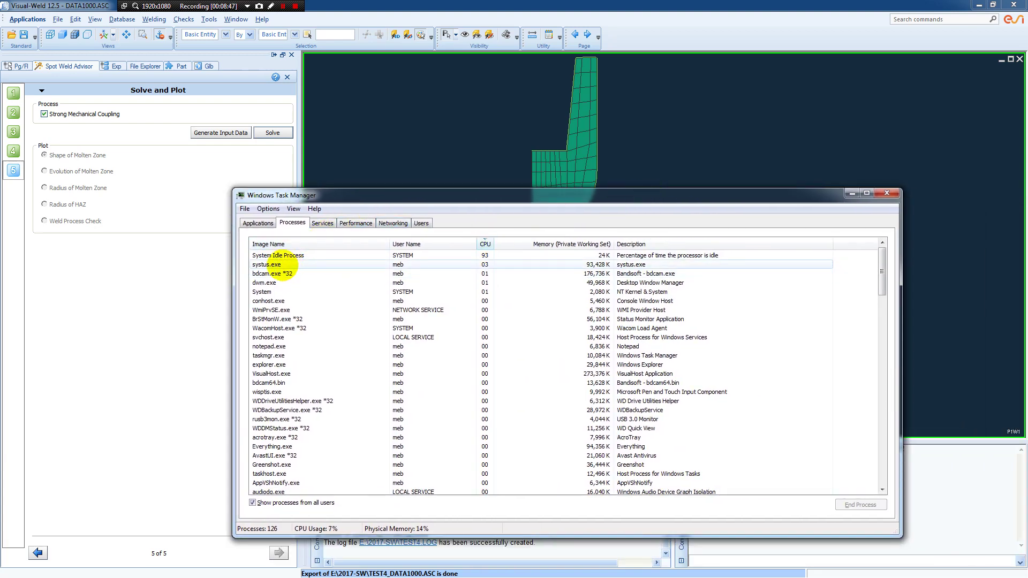
click(276, 264)
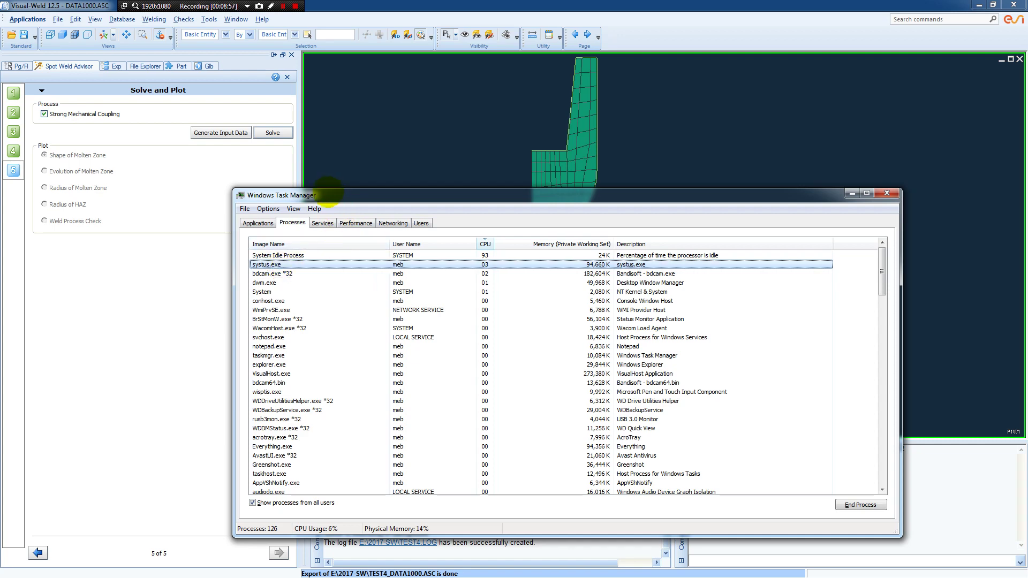
drag(328, 194, 1027, 161)
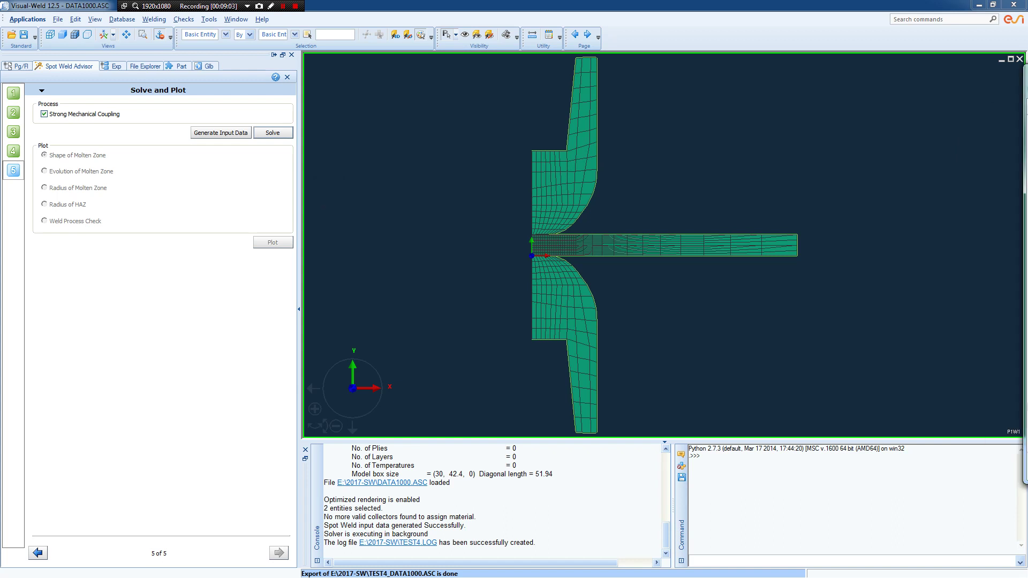
drag(1024, 64, 408, 116)
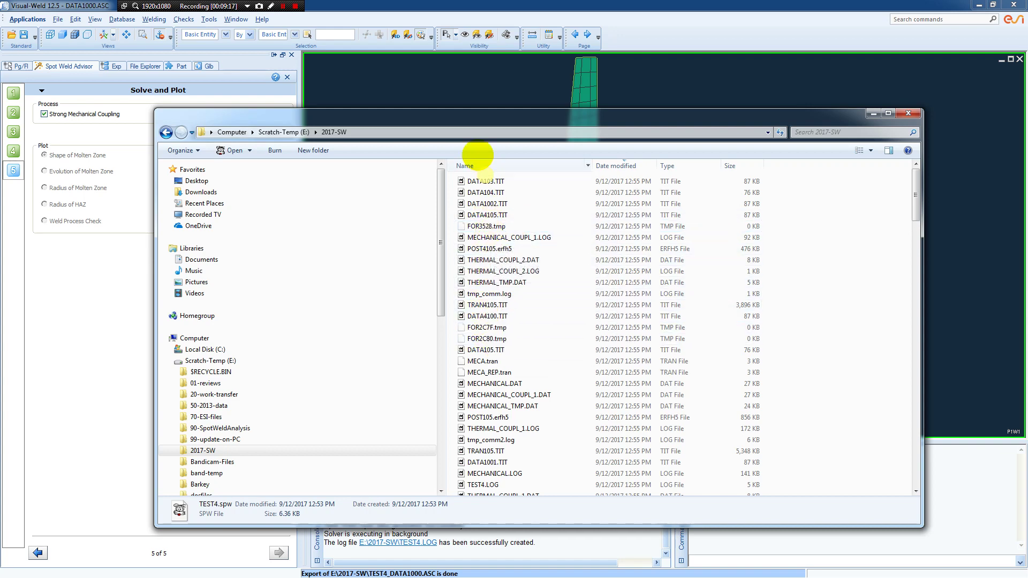
drag(462, 126, 1027, 127)
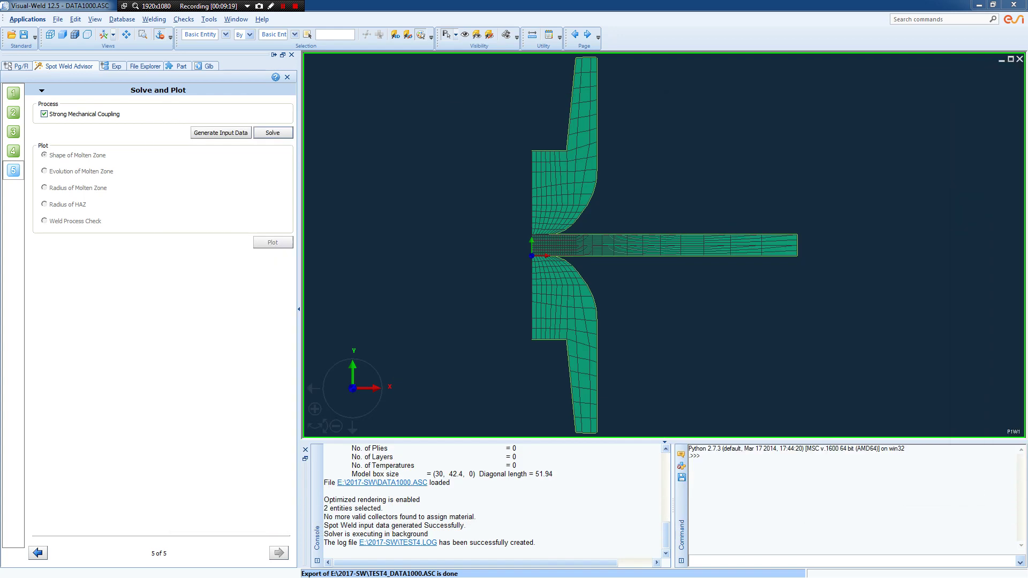